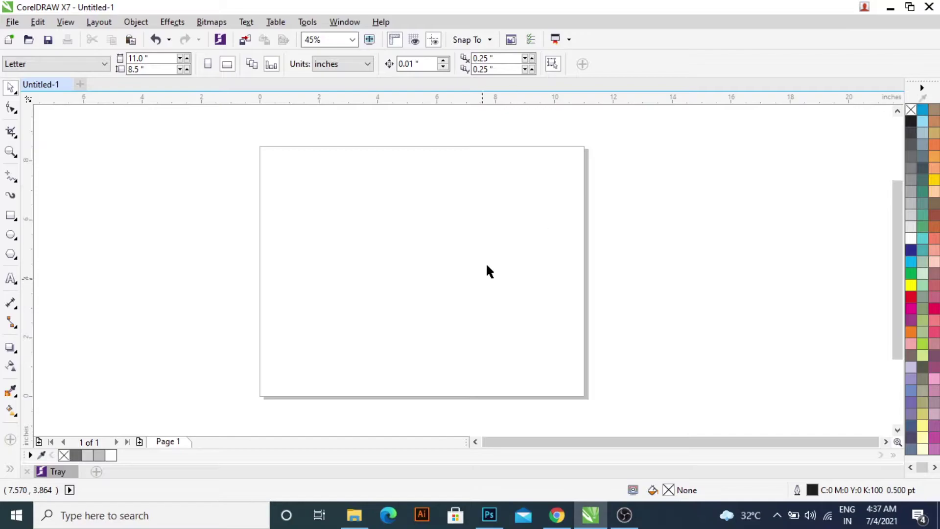
# Step: Type the text 'ship + Piza' near the page centre
pyautogui.click(11, 279)
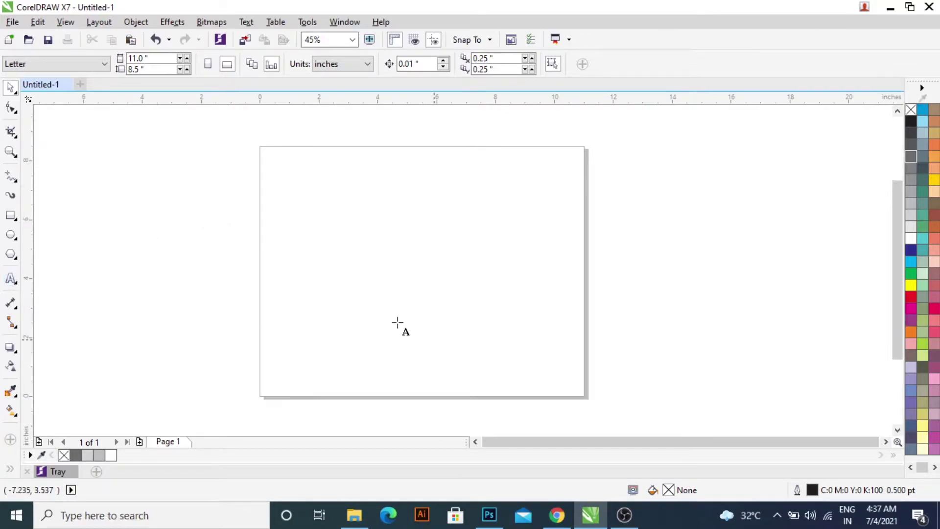
pyautogui.click(351, 286)
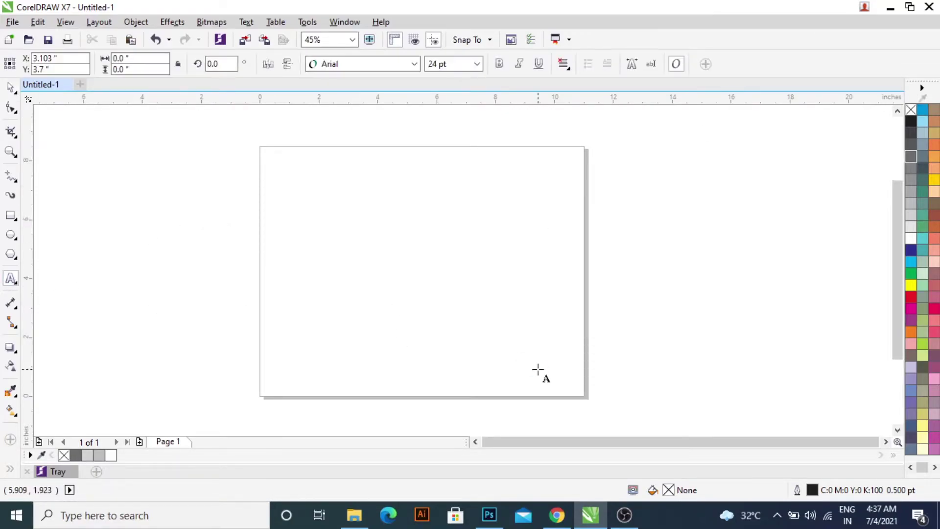
pyautogui.write('ship  + Piza')
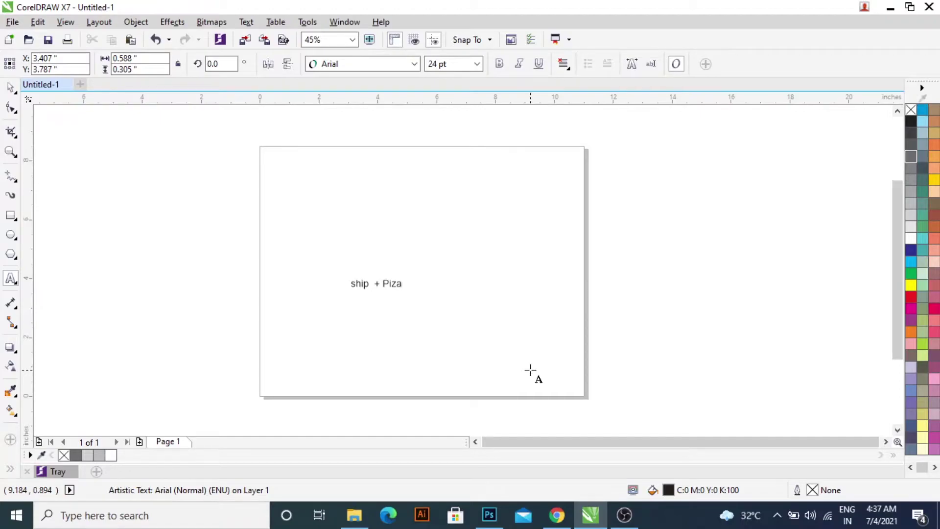
pyautogui.hotkey('ctrl', 'space')
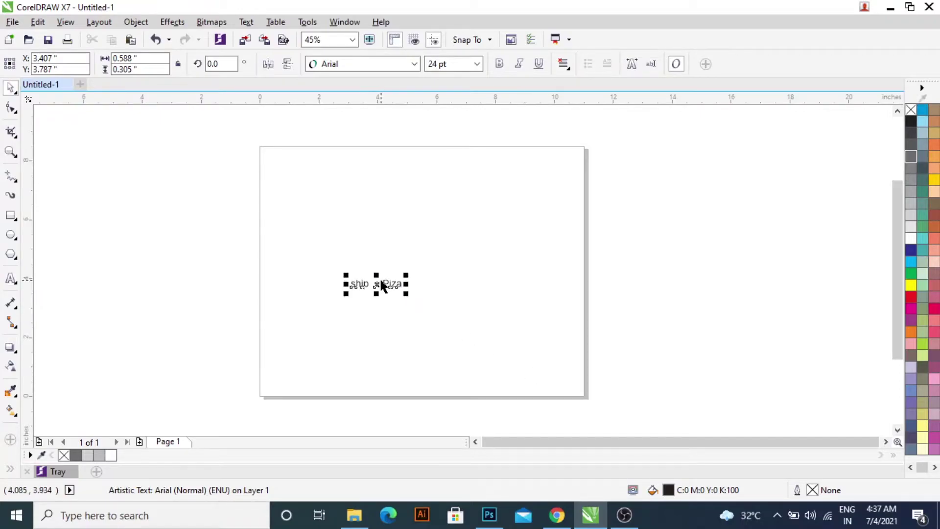
pyautogui.scroll(2, 380, 277)
pyautogui.scroll(-1, 379, 293)
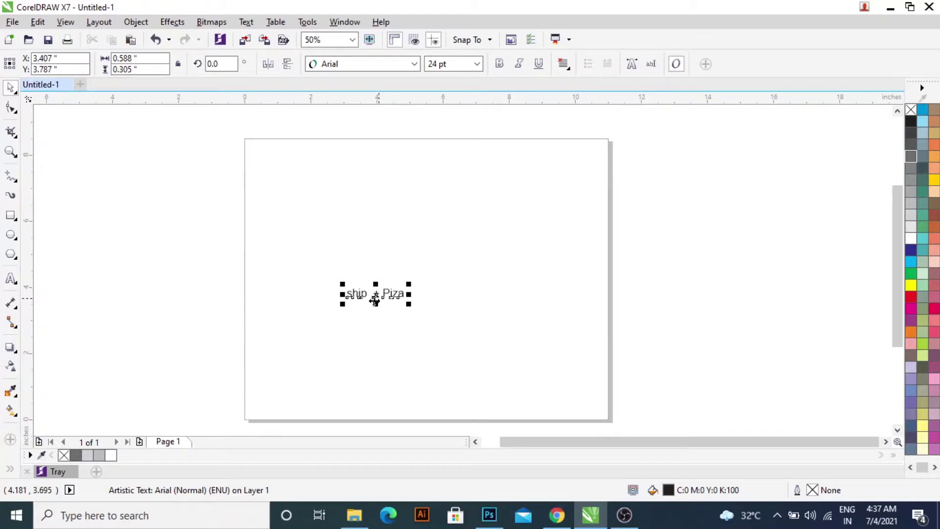
# Step: Move the text off the page to the right, leaving a copy, and park that copy left of the page
pyautogui.moveTo(374, 299); pyautogui.dragTo(714, 348)
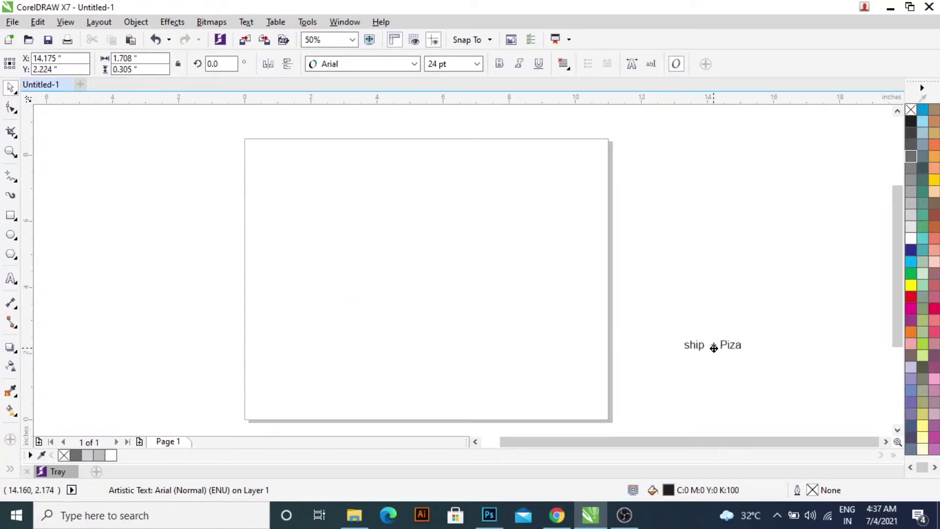
pyautogui.rightClick(714, 347)
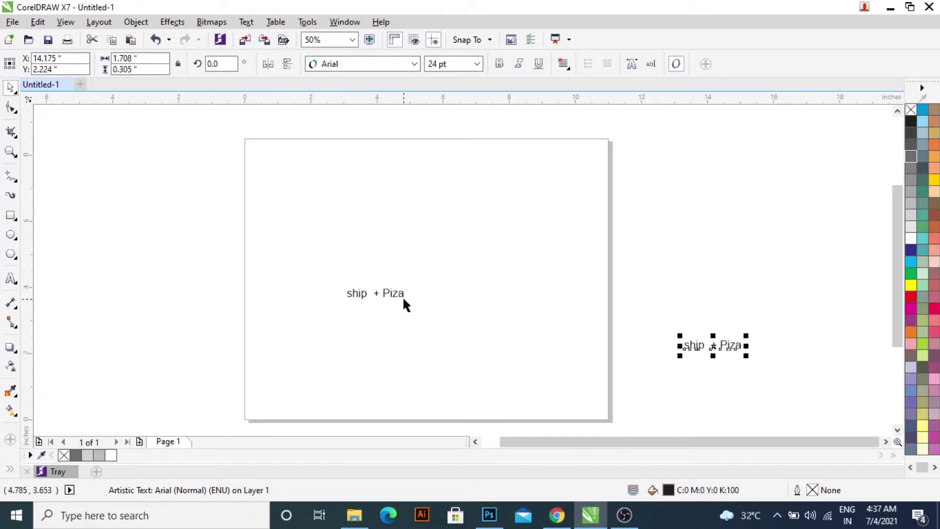
pyautogui.click(386, 293)
pyautogui.moveTo(386, 293); pyautogui.dragTo(187, 294)
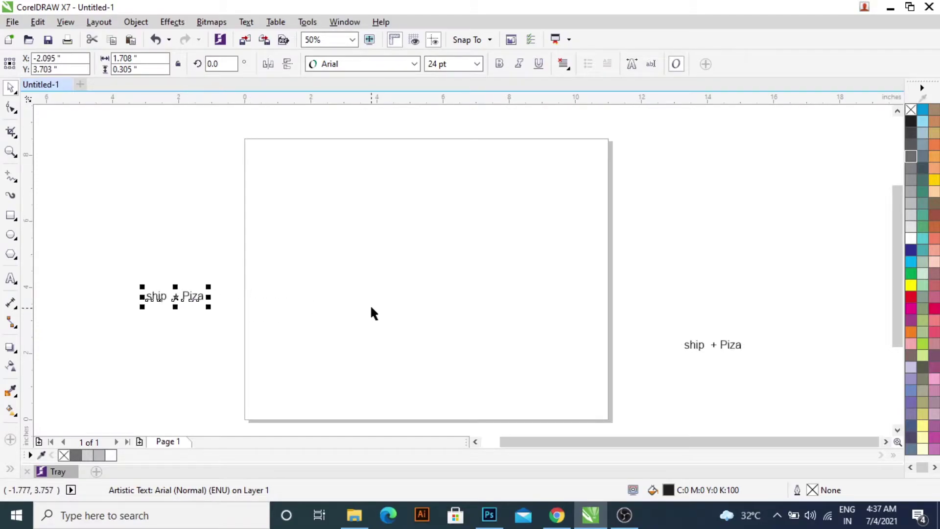
# Step: Draw a rectangle, convert it to curves and slant its left side inward
pyautogui.click(10, 215)
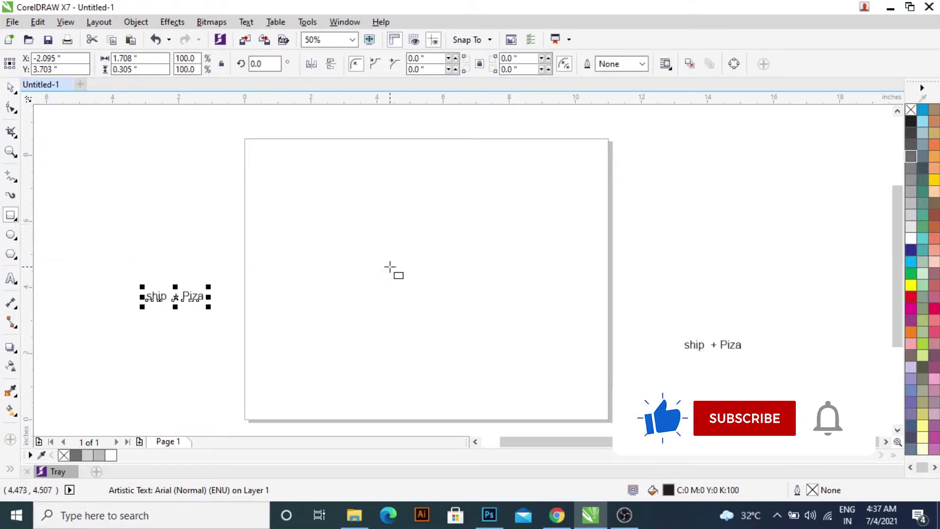
pyautogui.moveTo(367, 292)
pyautogui.mouseDown()
pyautogui.moveTo(403, 263)
pyautogui.moveTo(446, 287)
pyautogui.mouseUp()
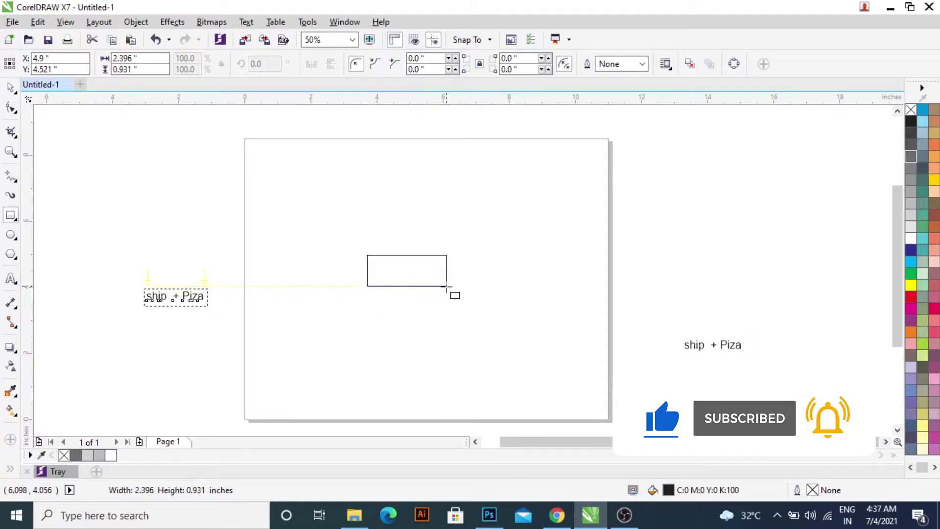
pyautogui.scroll(1, 411, 270)
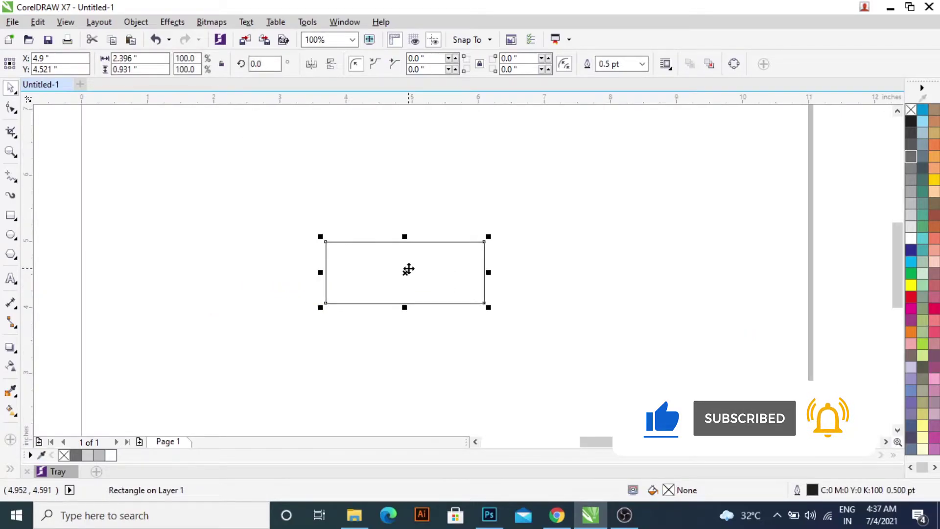
pyautogui.click(11, 107)
pyautogui.hotkey('ctrl', 'q')
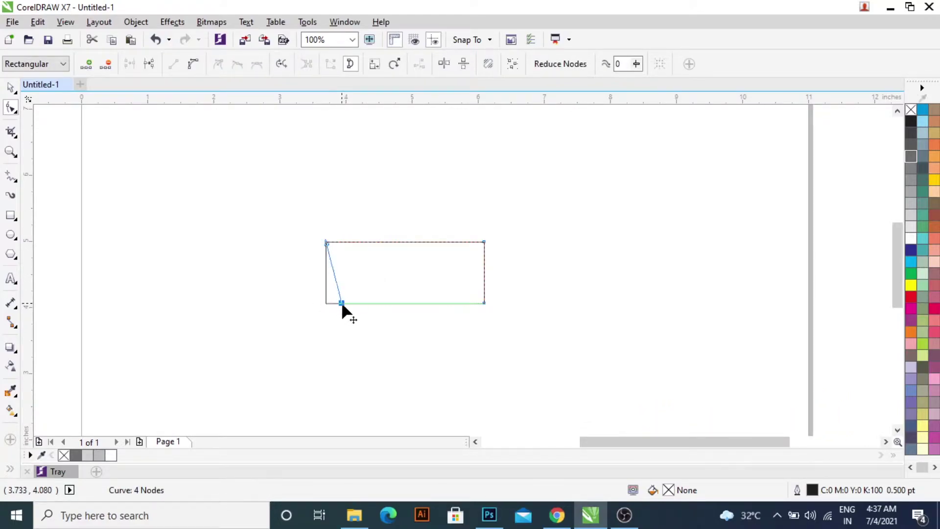
pyautogui.moveTo(325, 302); pyautogui.dragTo(369, 302)
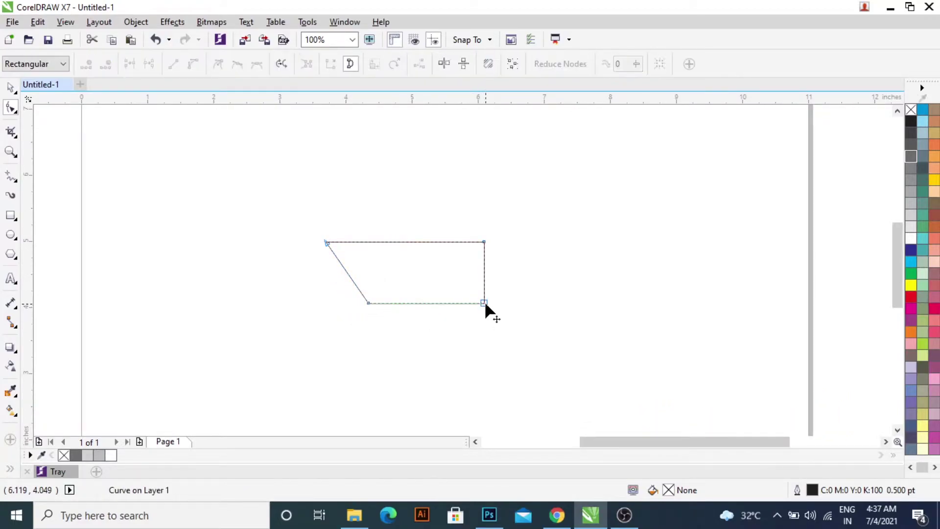
pyautogui.press('space')
# Step: Mirror-copy the slanted half to the right and weld both into one trapezoid hull
pyautogui.moveTo(320, 272); pyautogui.dragTo(503, 281)
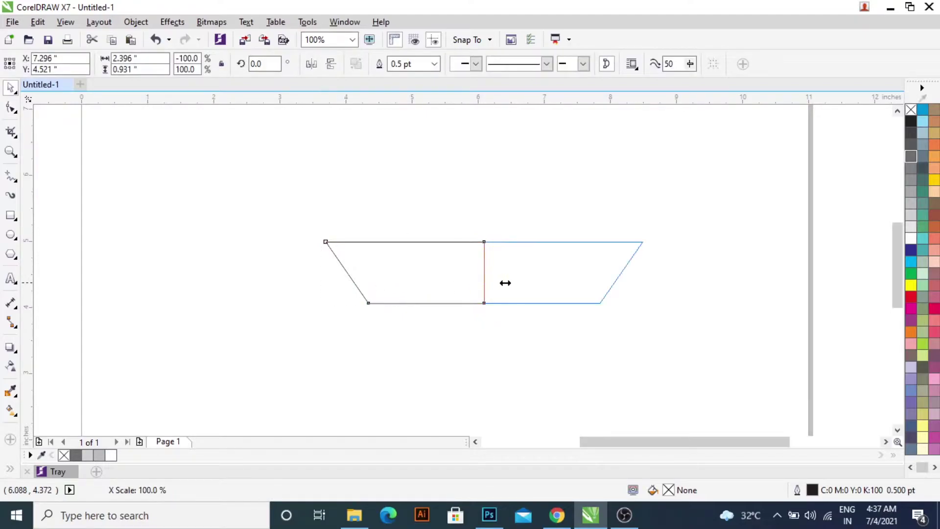
pyautogui.keyDown('shift'); pyautogui.click(425, 275); pyautogui.keyUp('shift')
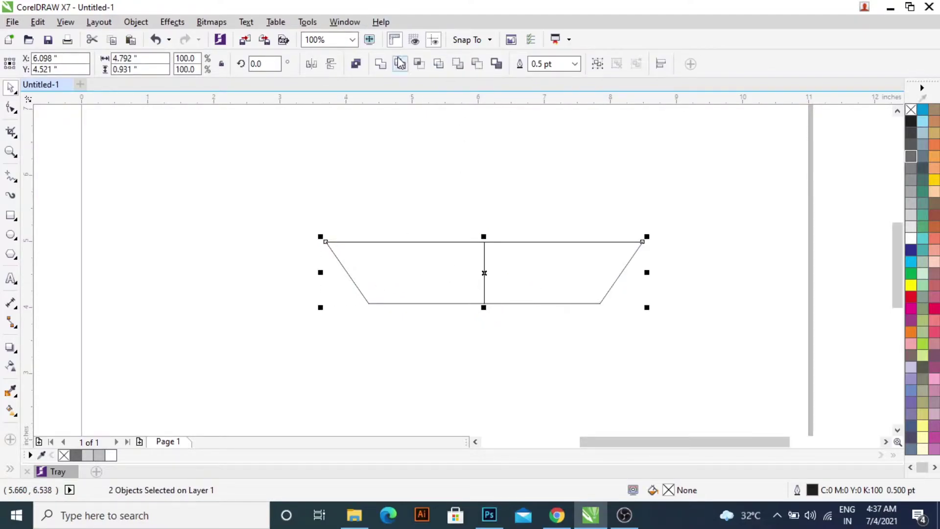
pyautogui.click(380, 64)
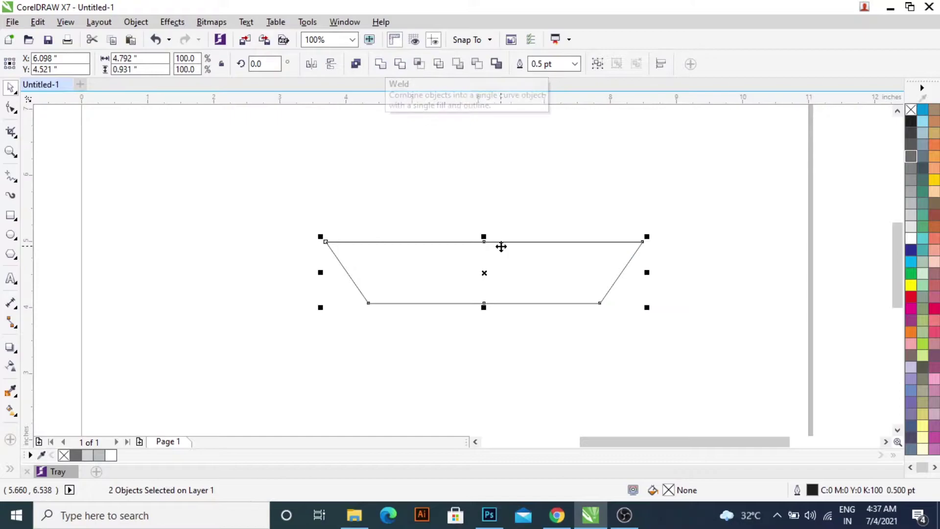
pyautogui.click(462, 193)
# Step: Draw a thin bar along the hull's bottom and centre it with the trapezoid
pyautogui.click(11, 215)
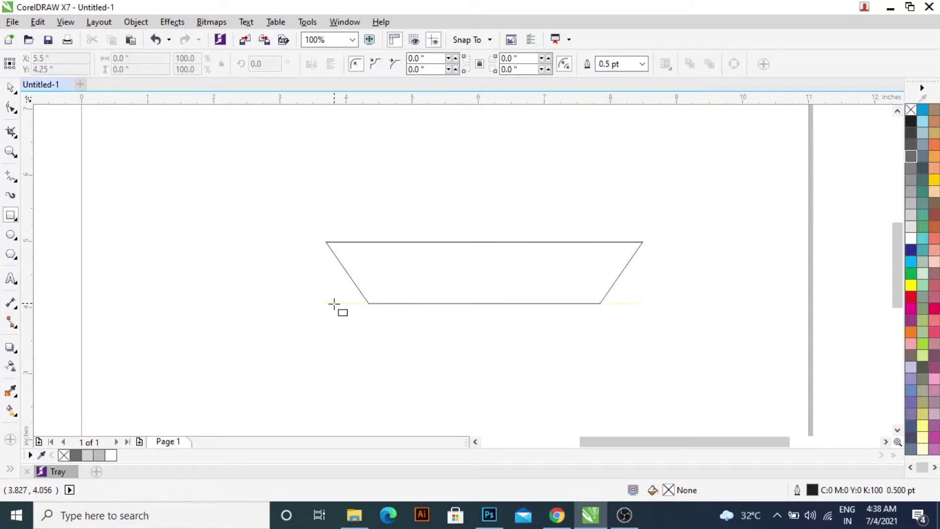
pyautogui.moveTo(325, 303)
pyautogui.mouseDown()
pyautogui.moveTo(514, 315)
pyautogui.moveTo(664, 308)
pyautogui.mouseUp()
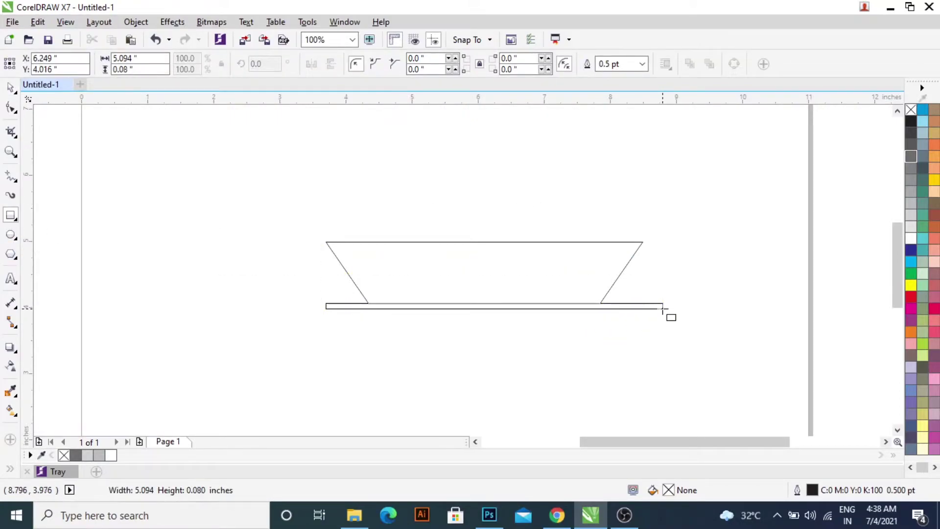
pyautogui.press('space')
pyautogui.keyDown('shift'); pyautogui.click(523, 262); pyautogui.keyUp('shift')
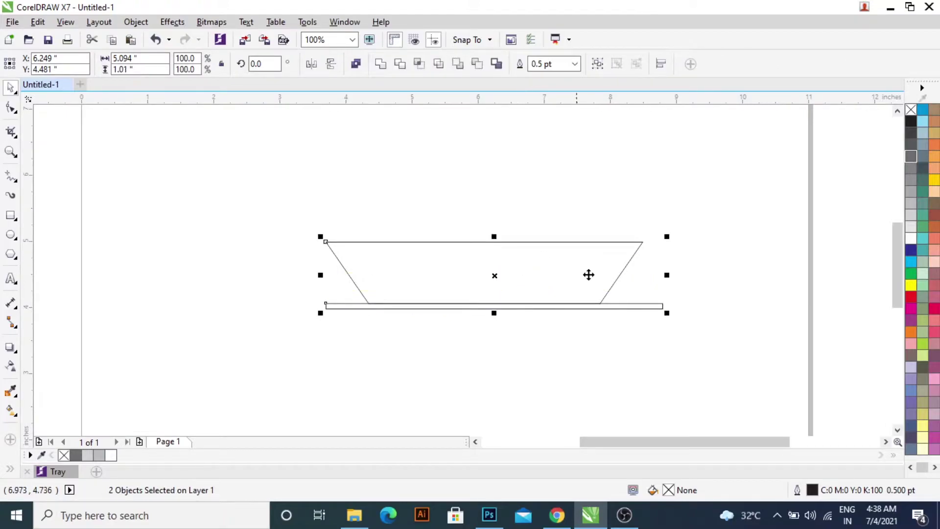
pyautogui.press('c')
pyautogui.click(725, 281)
pyautogui.click(638, 309)
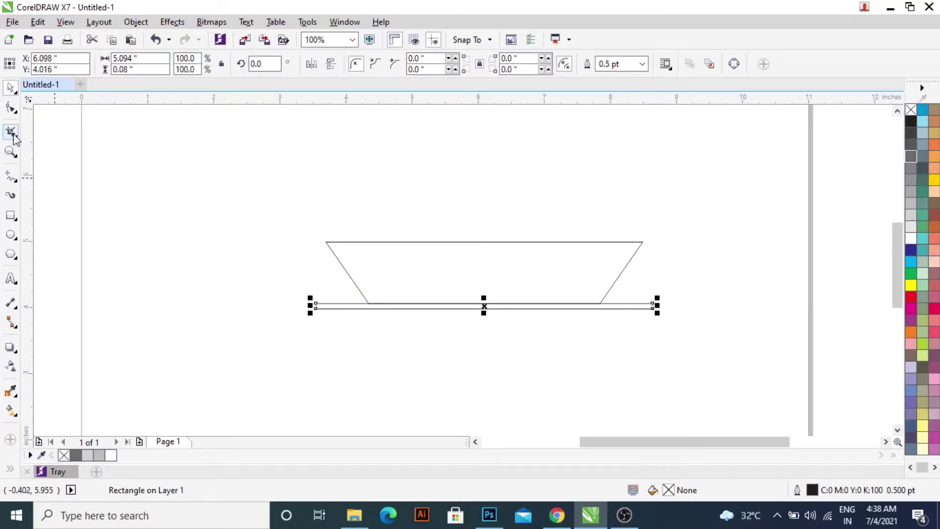
# Step: Round the bar's corners to 0.04-inch curved ends
pyautogui.click(11, 107)
pyautogui.scroll(3, 318, 309)
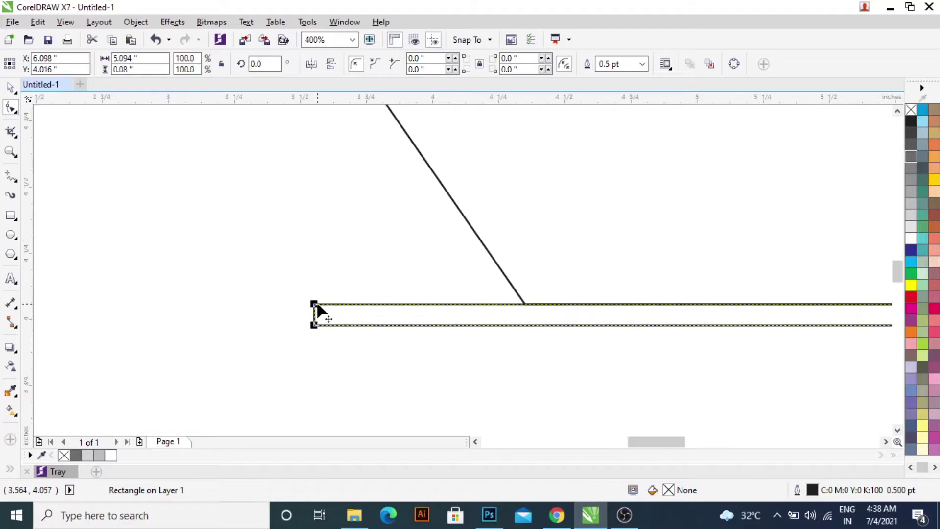
pyautogui.moveTo(318, 314); pyautogui.dragTo(343, 344)
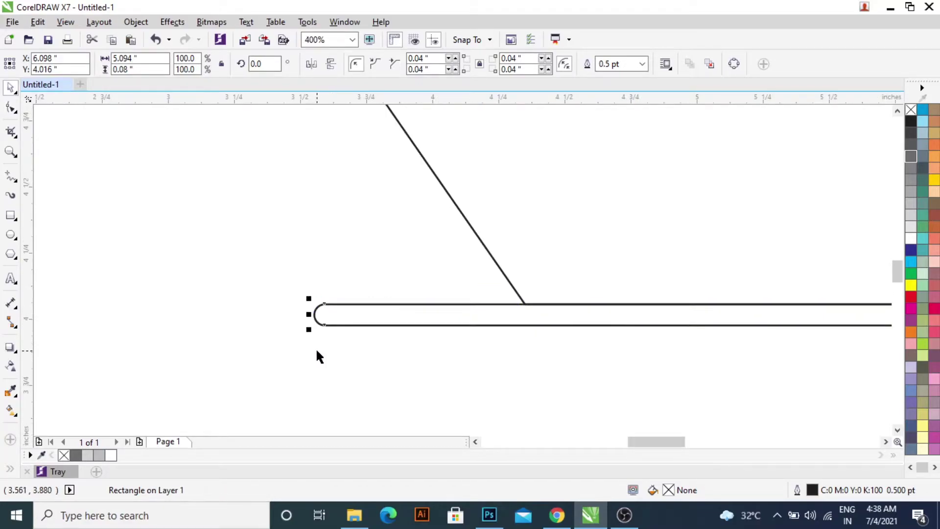
pyautogui.scroll(-3, 315, 348)
pyautogui.press('space')
pyautogui.click(387, 338)
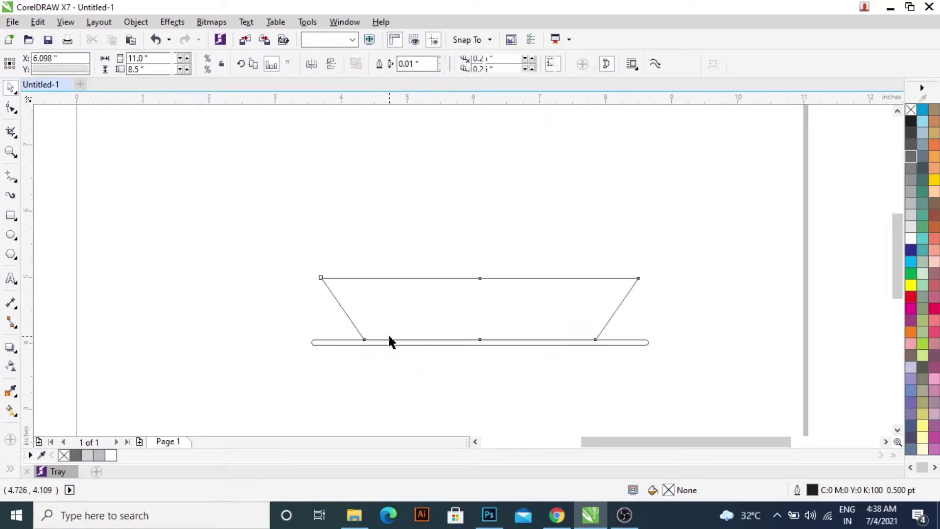
pyautogui.scroll(1, 504, 367)
pyautogui.click(509, 321)
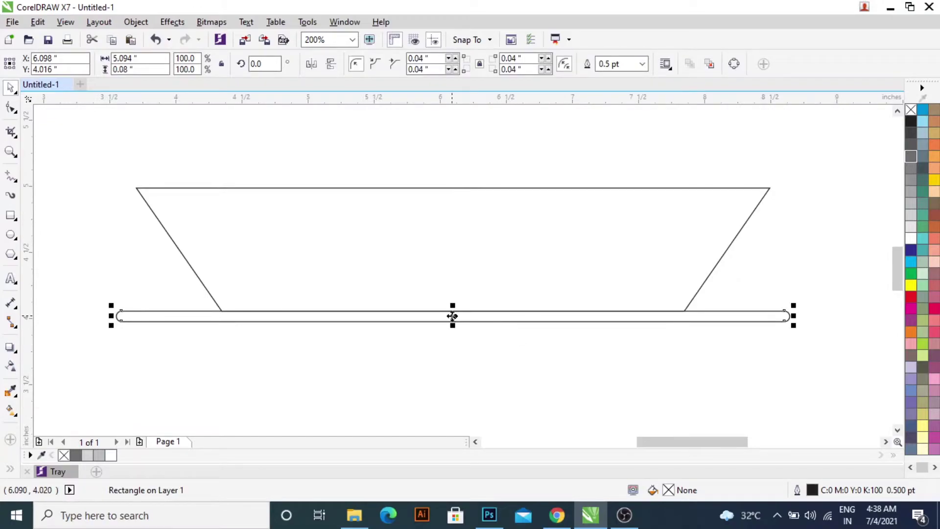
# Step: Copy the rounded bar below the original, shorten it, and shift it left
pyautogui.moveTo(451, 318); pyautogui.dragTo(472, 337)
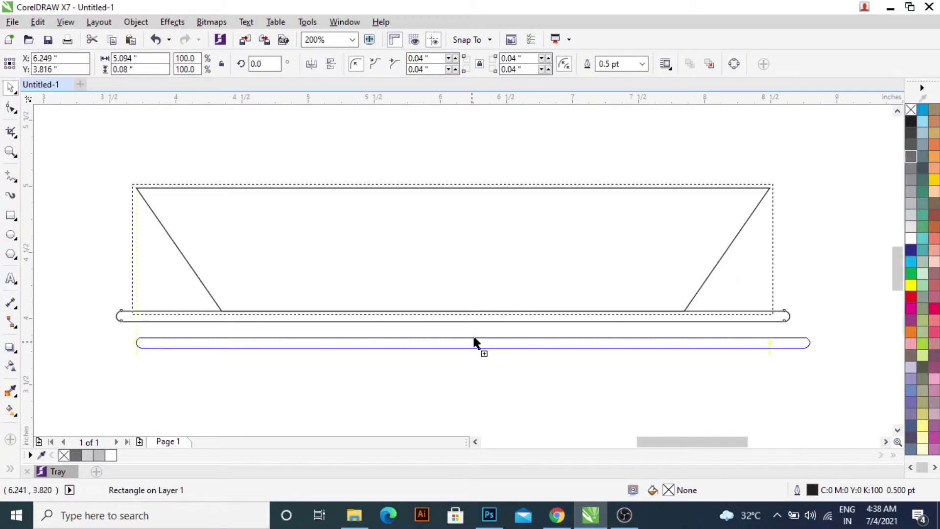
pyautogui.moveTo(474, 338); pyautogui.dragTo(473, 338)
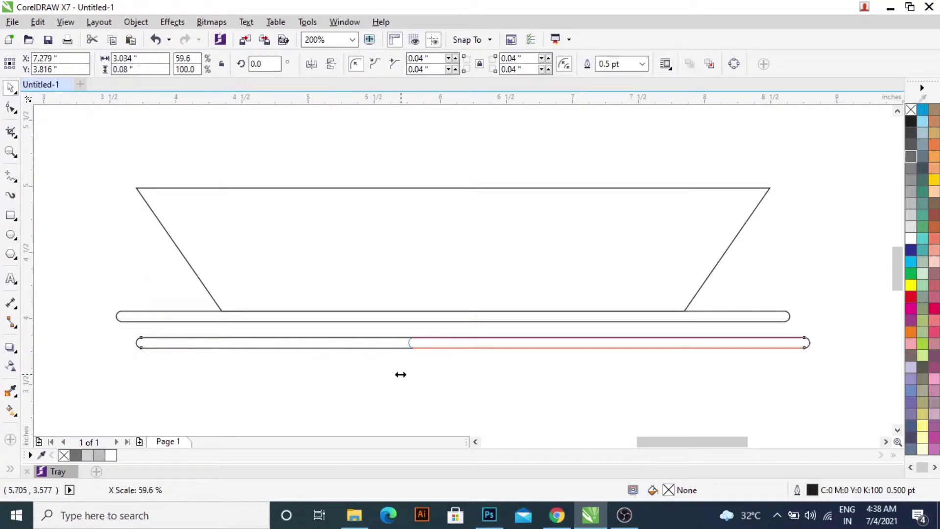
pyautogui.moveTo(128, 343); pyautogui.dragTo(401, 372)
pyautogui.scroll(-1, 601, 376)
pyautogui.moveTo(585, 360); pyautogui.dragTo(372, 359)
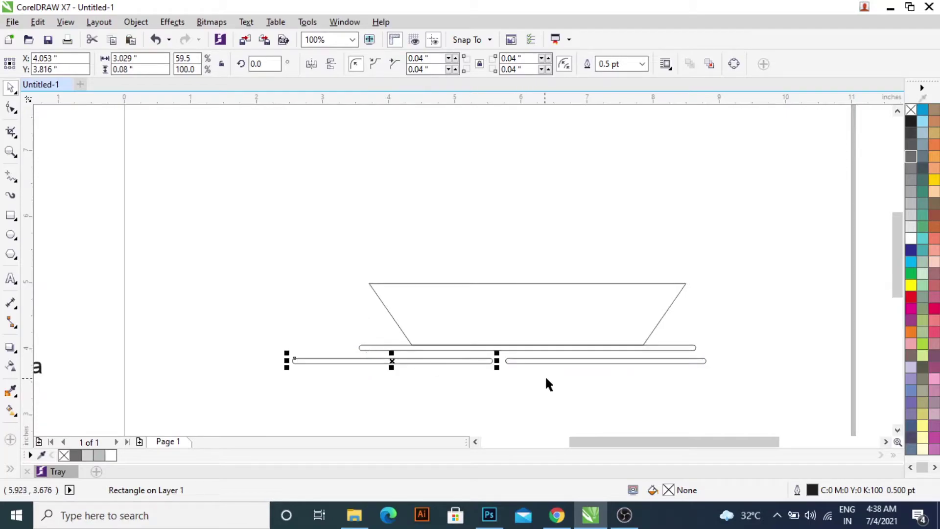
pyautogui.scroll(-1, 539, 377)
# Step: Move another bar right and down into a new row of water lines
pyautogui.moveTo(391, 319)
pyautogui.mouseDown()
pyautogui.moveTo(491, 343)
pyautogui.moveTo(488, 332)
pyautogui.mouseUp()
pyautogui.scroll(-1, 546, 364)
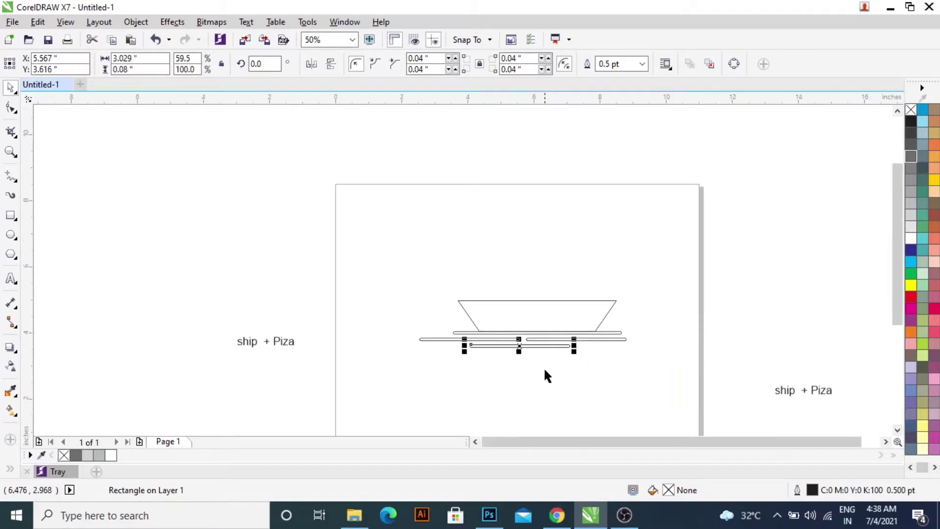
pyautogui.scroll(2, 409, 321)
pyautogui.moveTo(341, 321); pyautogui.dragTo(583, 345)
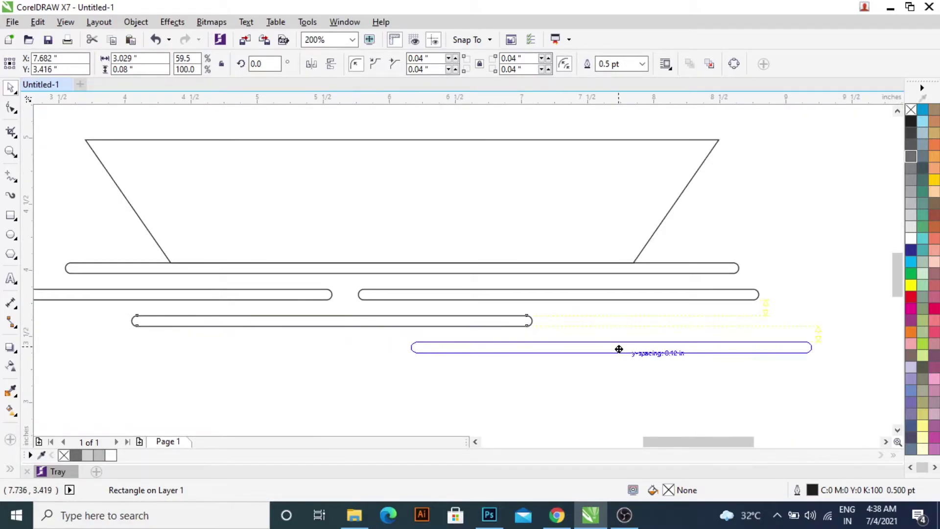
pyautogui.scroll(-2, 584, 345)
pyautogui.click(463, 351)
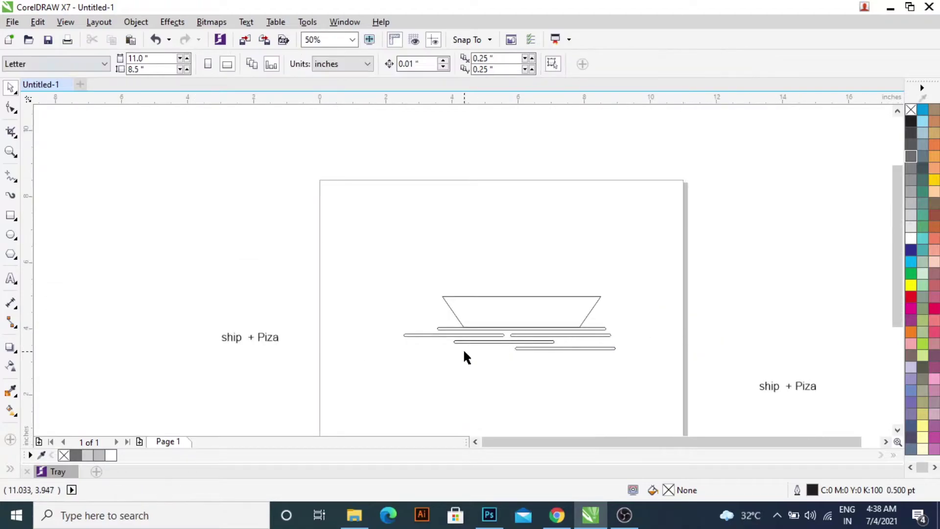
pyautogui.scroll(1, 463, 352)
# Step: Copy the bottom-right bar to its left and shorten both bottom-row bars
pyautogui.click(630, 344)
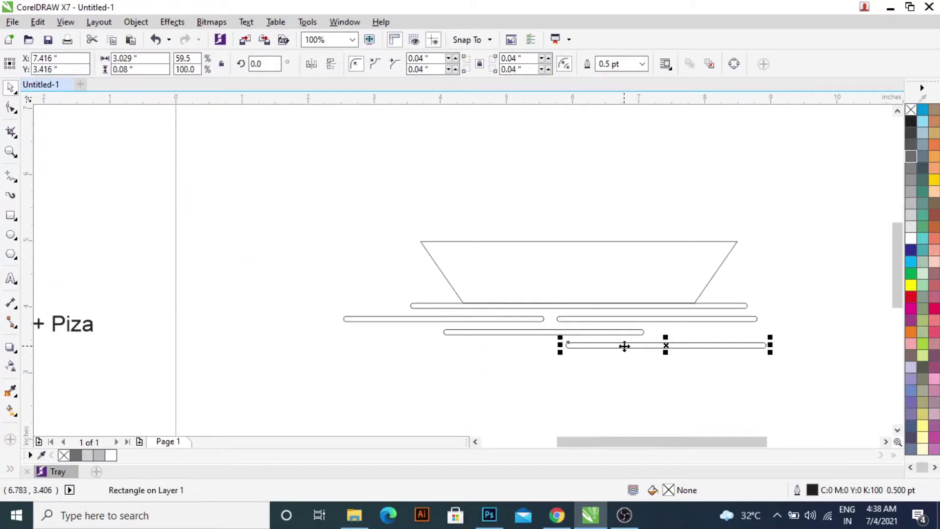
pyautogui.moveTo(623, 344)
pyautogui.mouseDown()
pyautogui.moveTo(396, 346)
pyautogui.moveTo(412, 345)
pyautogui.mouseUp()
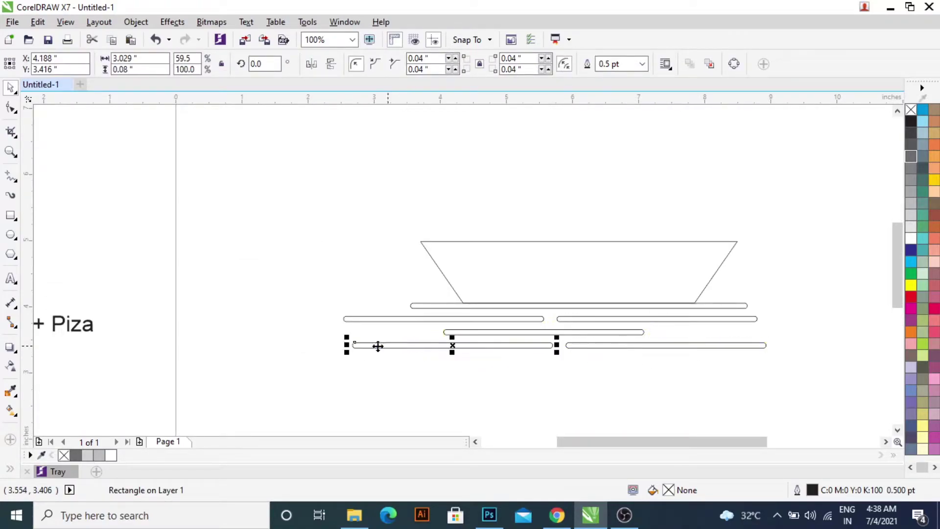
pyautogui.moveTo(347, 344); pyautogui.dragTo(397, 345)
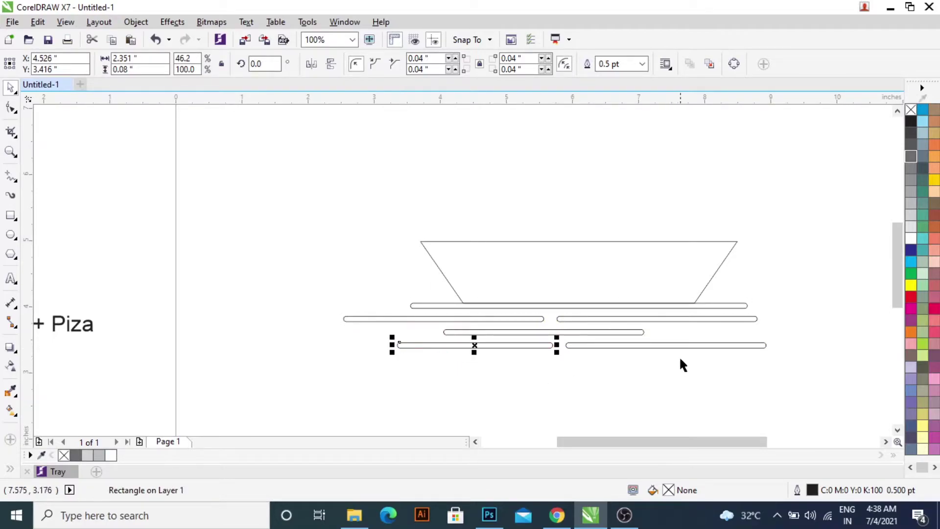
pyautogui.click(721, 347)
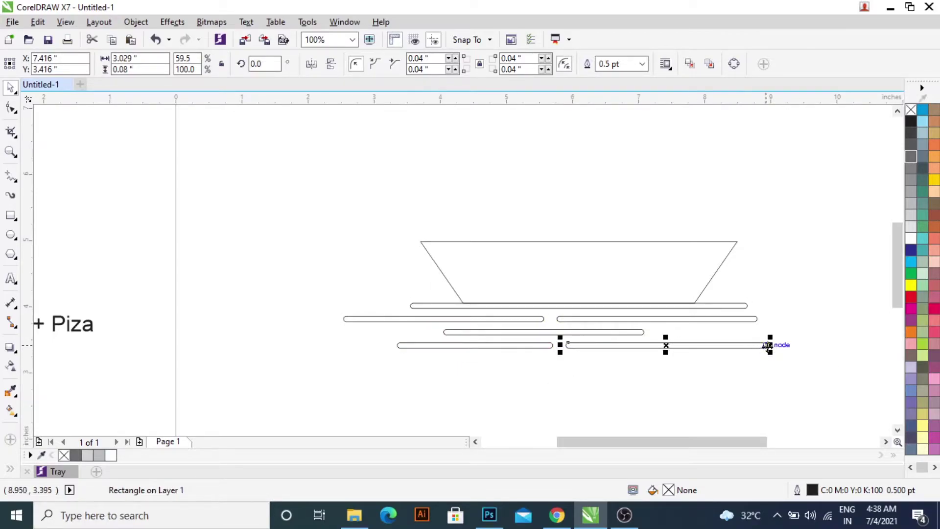
pyautogui.moveTo(770, 345); pyautogui.dragTo(721, 345)
# Step: Lengthen the upper-right water bar to the right
pyautogui.click(744, 319)
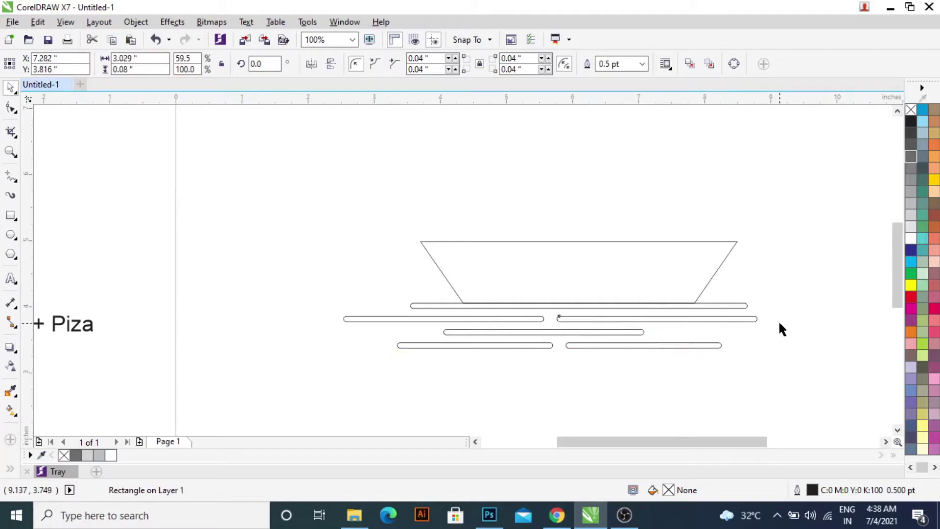
pyautogui.click(766, 321)
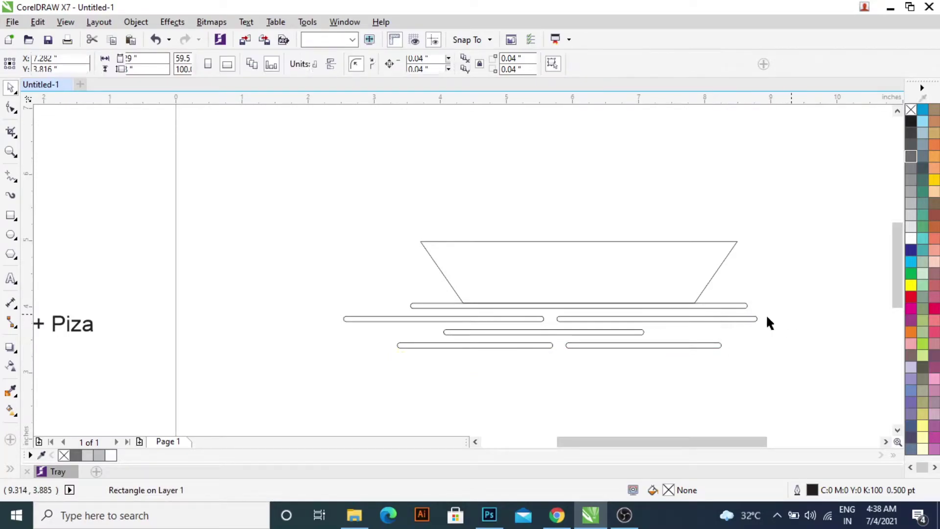
pyautogui.click(741, 319)
pyautogui.moveTo(759, 318); pyautogui.dragTo(784, 318)
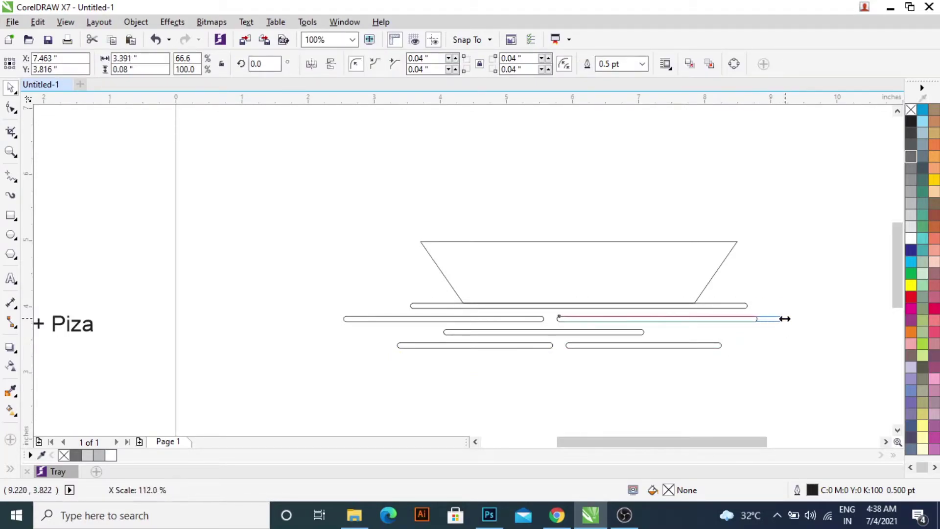
pyautogui.scroll(-2, 612, 355)
pyautogui.hscroll(3, 607, 350)
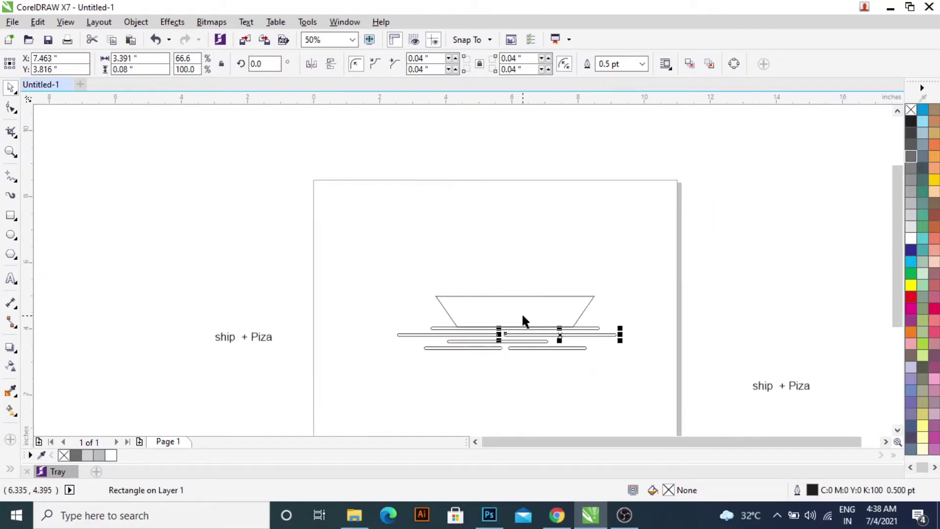
# Step: Draw a 2.123-inch circle above the hull and select it together with the bowl
pyautogui.click(11, 215)
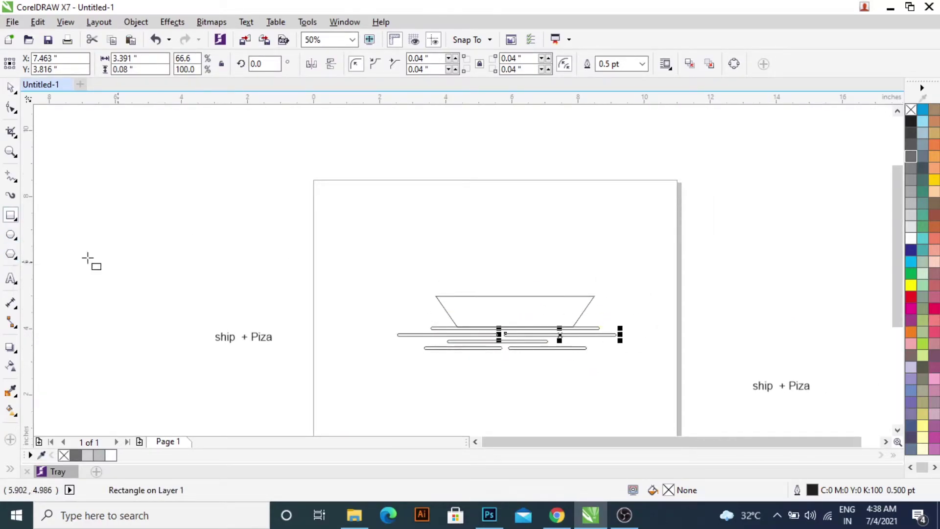
pyautogui.click(10, 234)
pyautogui.scroll(2, 545, 271)
pyautogui.moveTo(460, 211); pyautogui.dragTo(599, 349)
pyautogui.press('space')
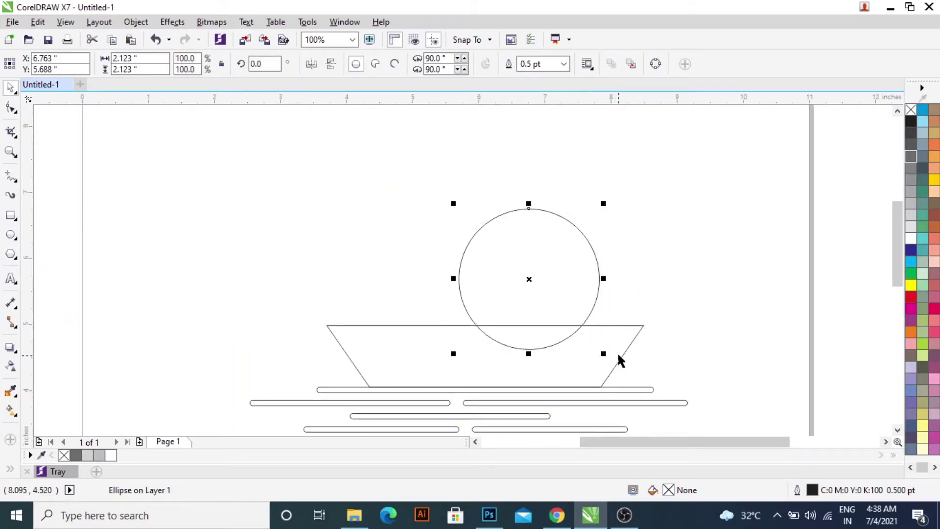
pyautogui.keyDown('shift'); pyautogui.click(621, 341); pyautogui.keyUp('shift')
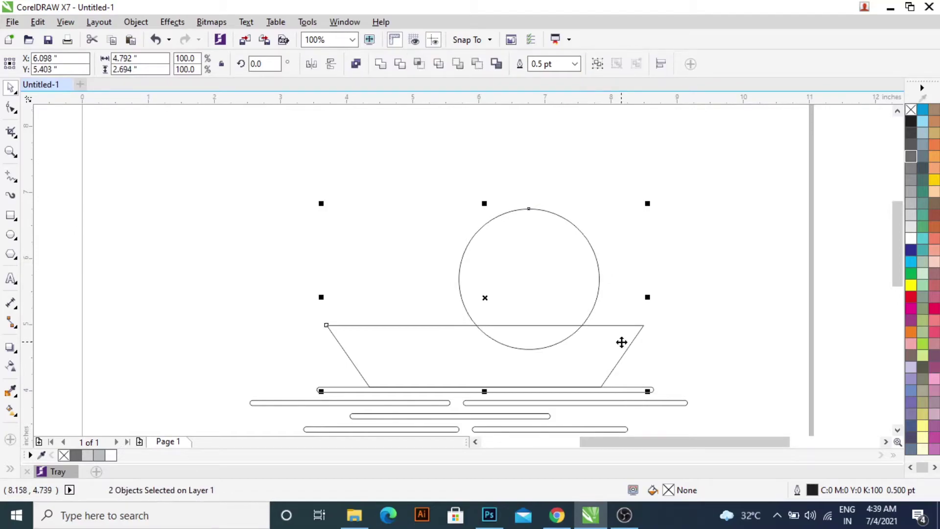
# Step: Centre the circle horizontally on the bowl and lift it up clear of the hull
pyautogui.press('c')
pyautogui.click(448, 272)
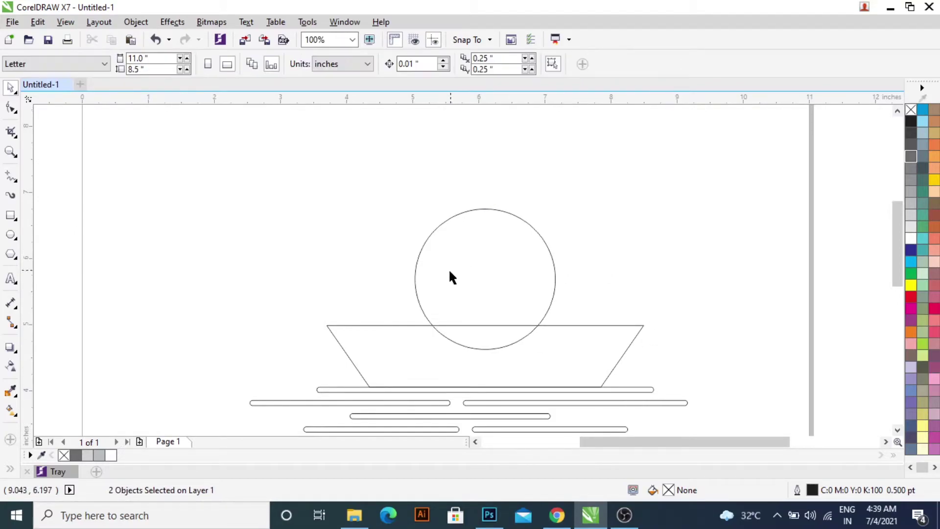
pyautogui.moveTo(466, 252); pyautogui.dragTo(467, 242)
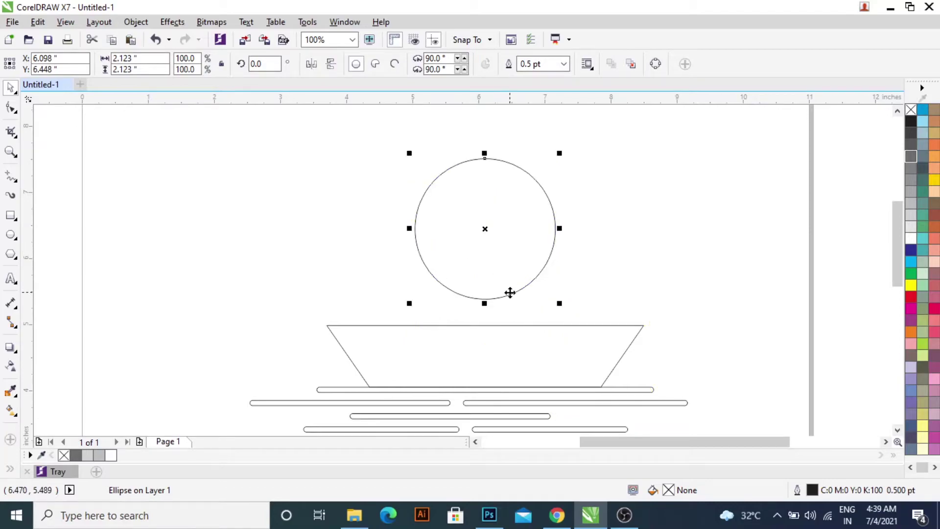
# Step: Add a concentric 1.817-inch inner circle, an 85.6% copy of the original
pyautogui.click(9, 178)
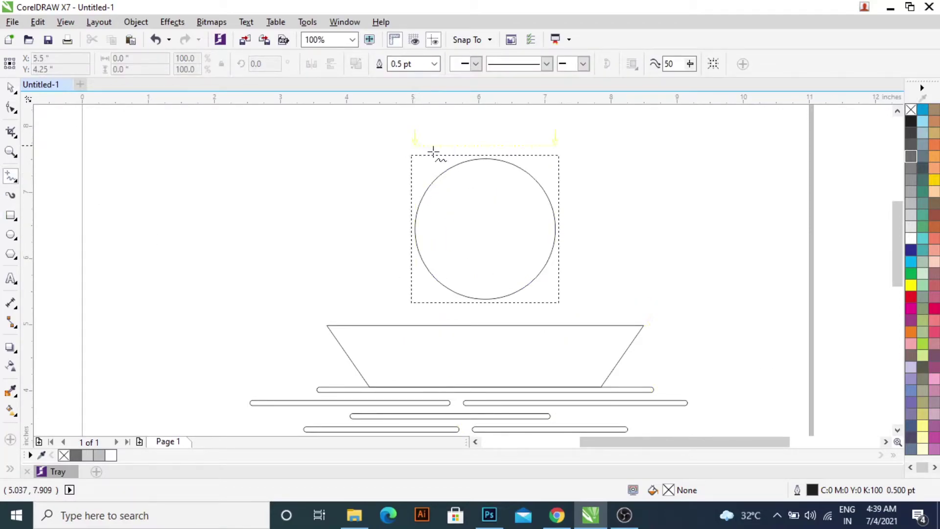
pyautogui.press('space')
pyautogui.click(504, 188)
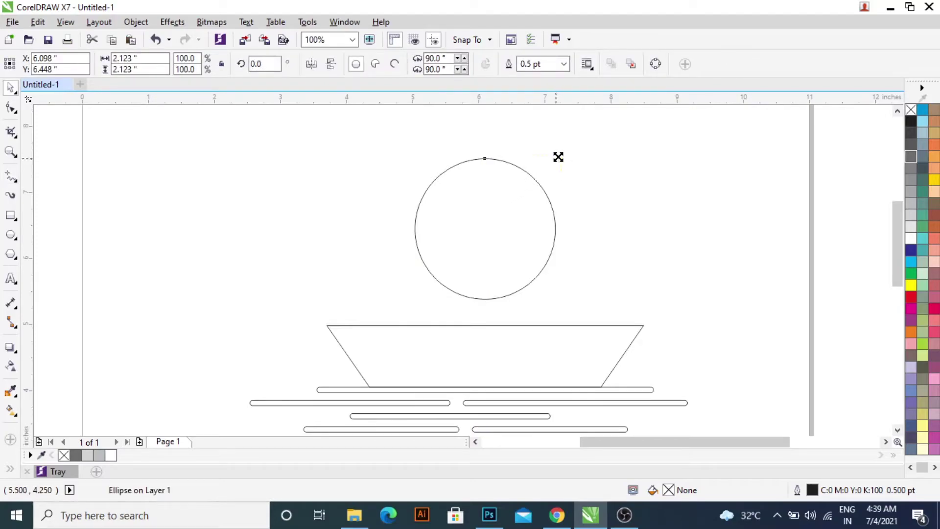
pyautogui.moveTo(559, 153); pyautogui.dragTo(561, 166)
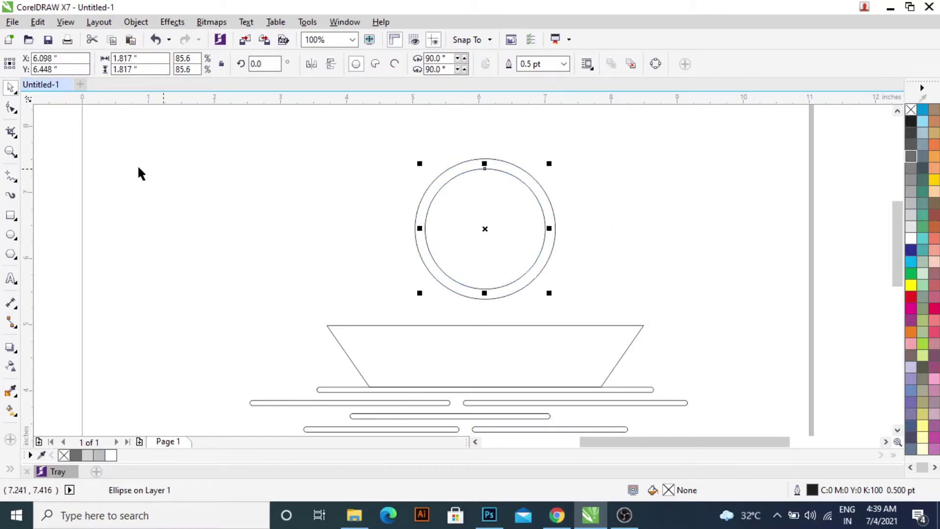
pyautogui.click(11, 177)
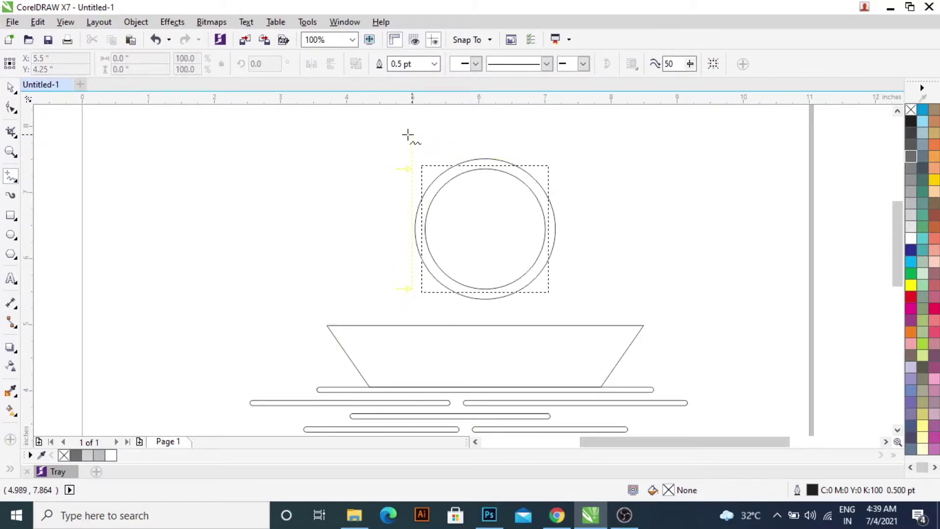
# Step: Draw a diagonal line and a vertical mast line through the circles into the bowl
pyautogui.click(410, 135)
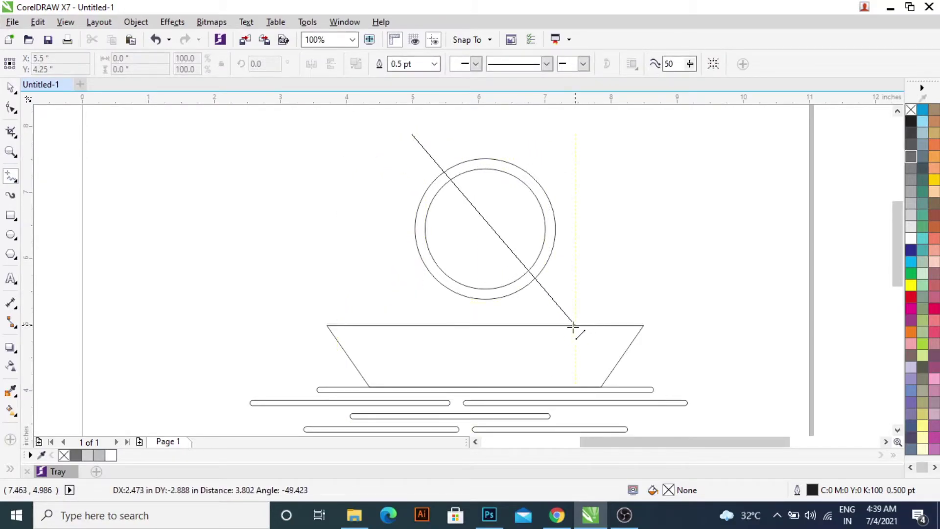
pyautogui.click(574, 326)
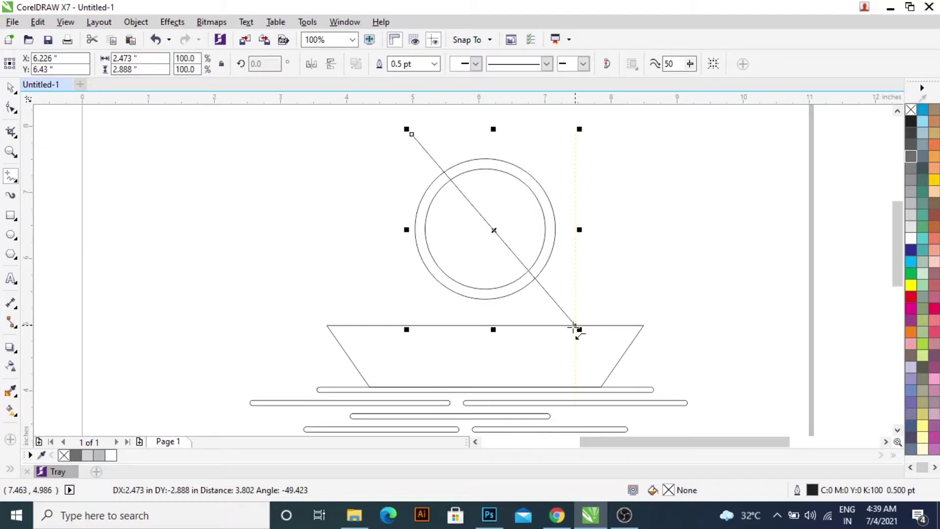
pyautogui.press('space')
pyautogui.press('space')
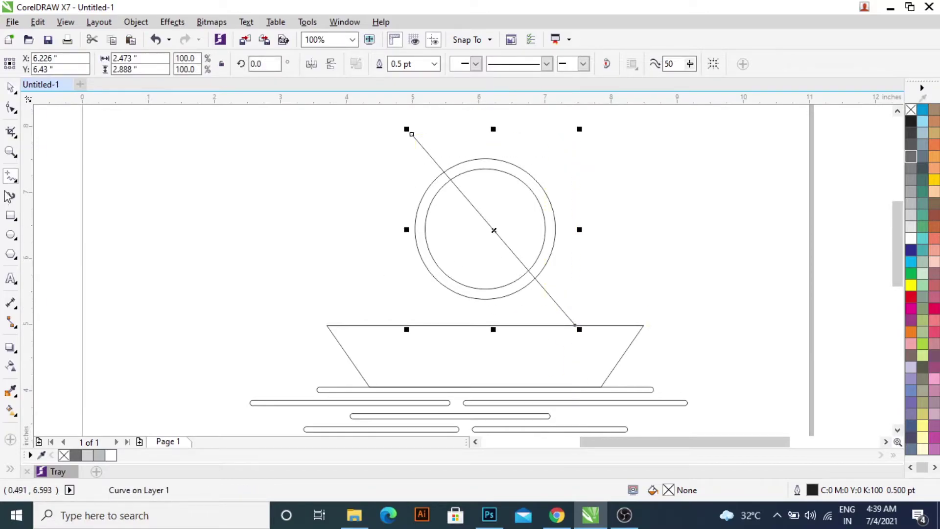
pyautogui.click(485, 145)
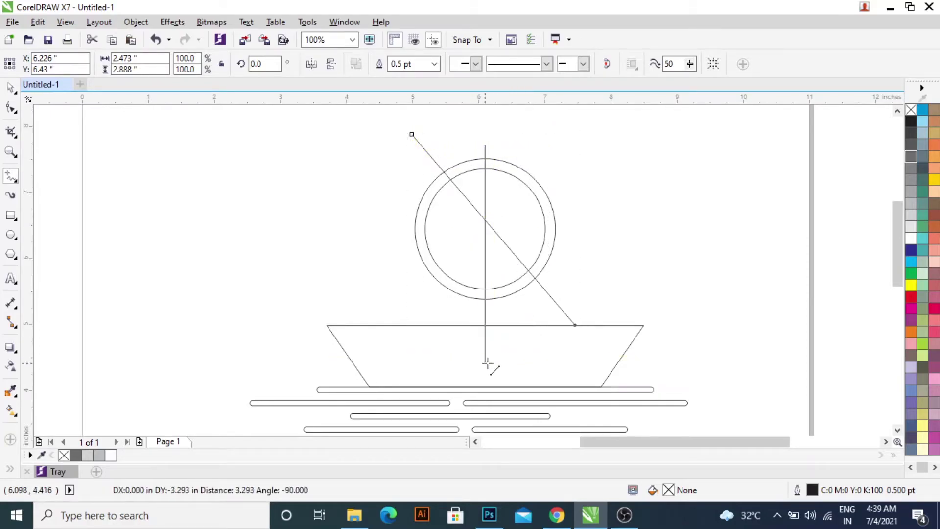
pyautogui.click(495, 336)
pyautogui.press('space')
# Step: Move the diagonal line across the circle's centre and tilt it slightly
pyautogui.scroll(1, 484, 247)
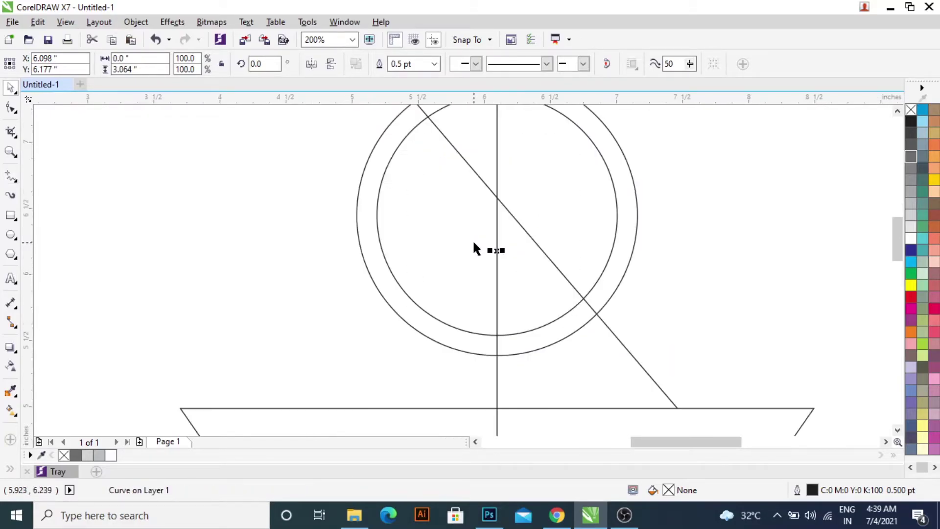
pyautogui.click(542, 248)
pyautogui.moveTo(541, 248); pyautogui.dragTo(543, 235)
pyautogui.scroll(-1, 564, 261)
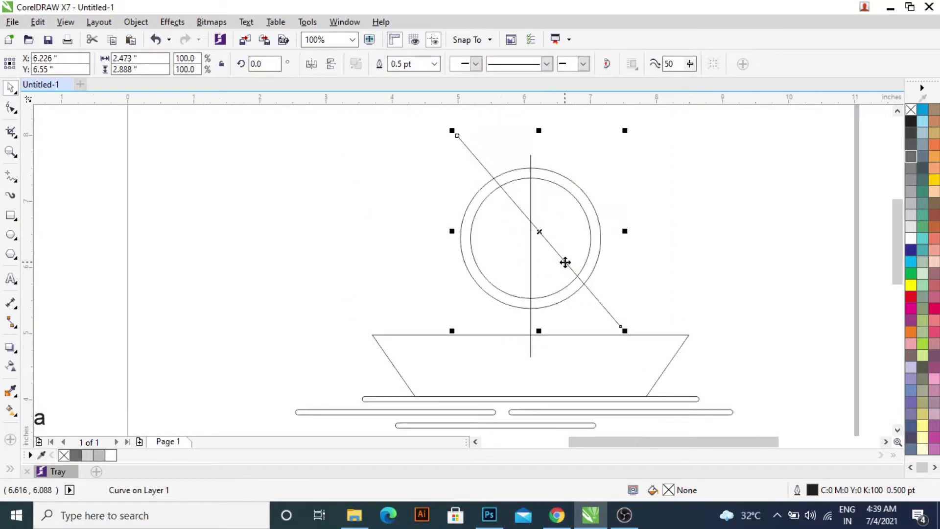
pyautogui.click(537, 229)
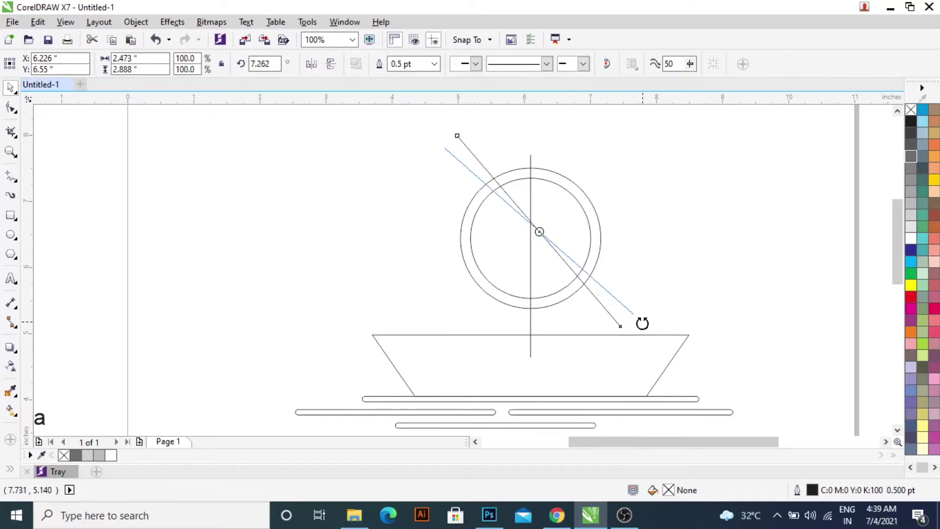
pyautogui.moveTo(625, 334); pyautogui.dragTo(644, 319)
pyautogui.click(523, 289)
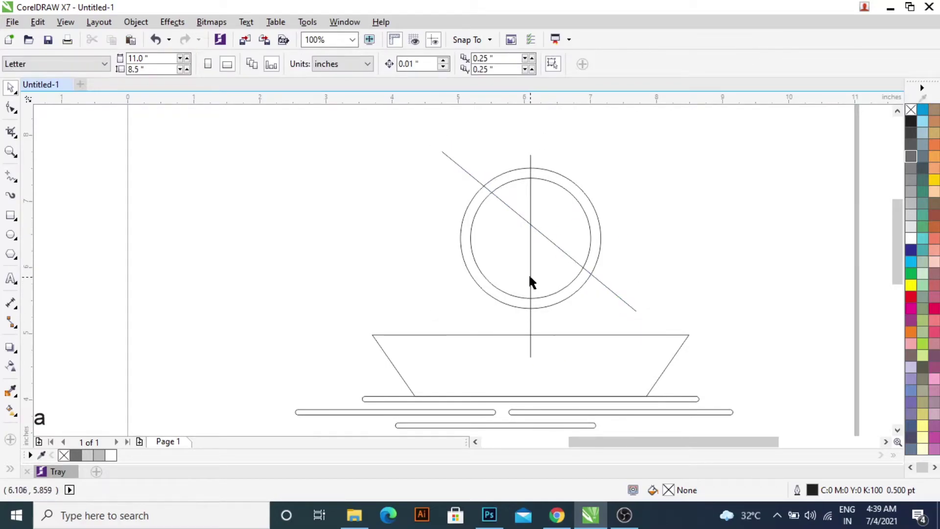
# Step: Rotate a copy of the mast line to 341.423° around the circle centre
pyautogui.click(529, 277)
pyautogui.scroll(1, 536, 278)
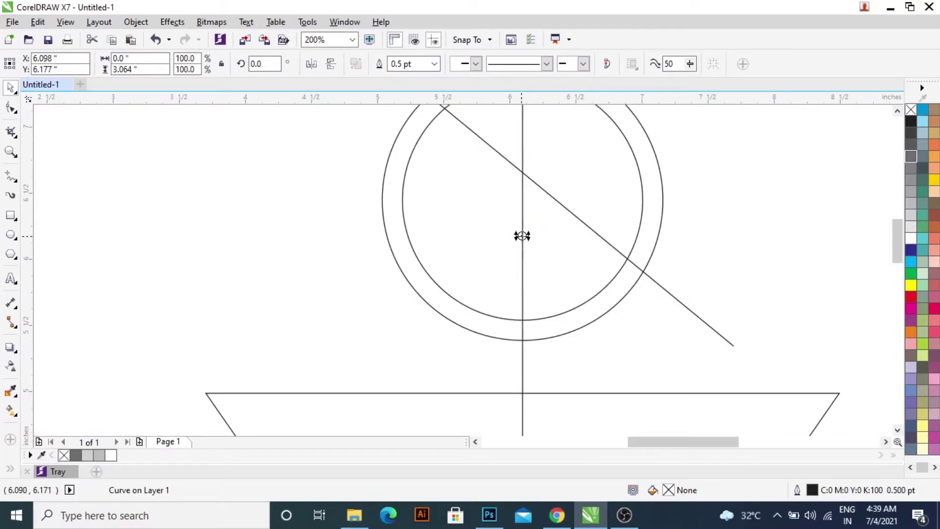
pyautogui.scroll(-2, 533, 260)
pyautogui.scroll(1, 538, 313)
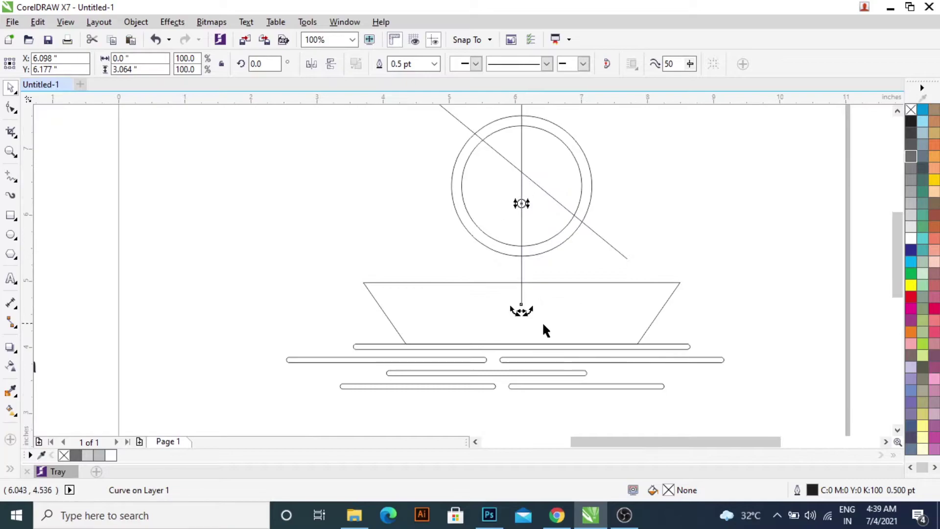
pyautogui.moveTo(522, 311); pyautogui.dragTo(497, 312)
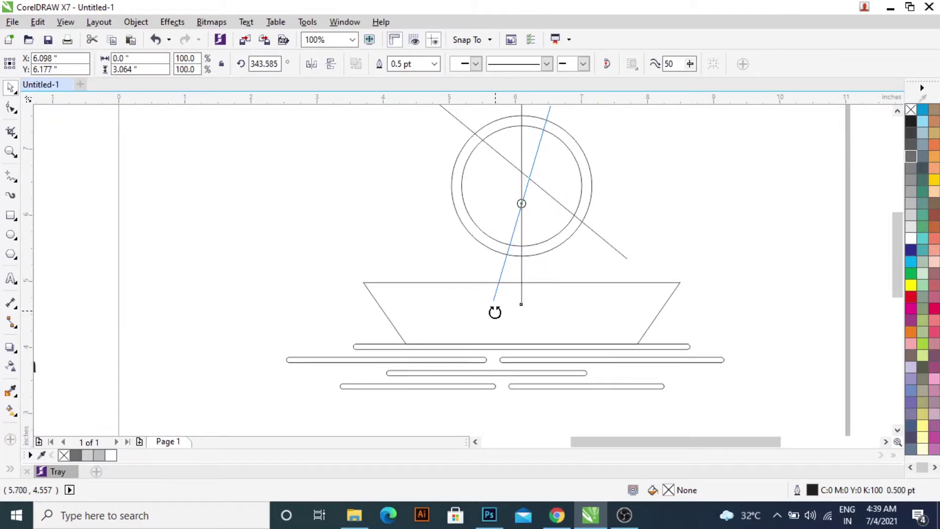
pyautogui.moveTo(497, 313); pyautogui.dragTo(488, 310)
pyautogui.scroll(1, 550, 171)
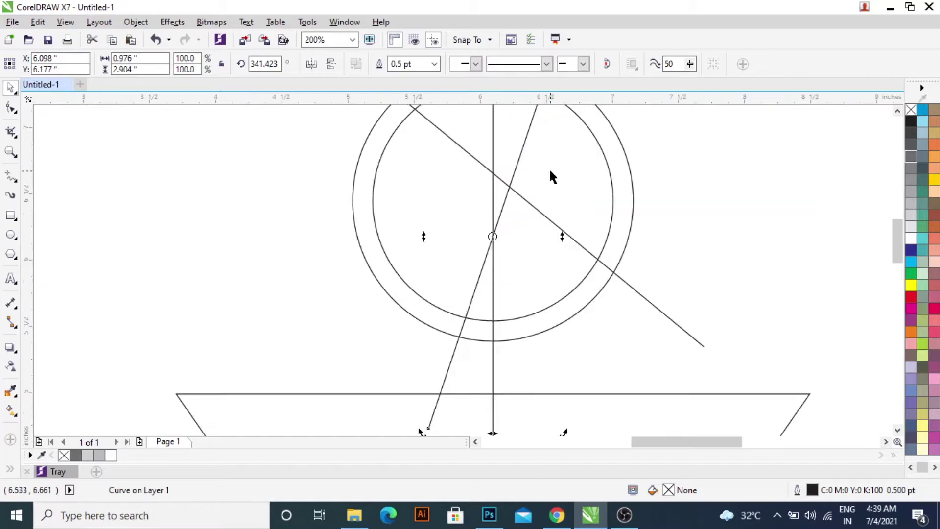
# Step: Nudge the tilted line copy slightly down and to the left
pyautogui.click(495, 218)
pyautogui.moveTo(502, 202); pyautogui.dragTo(495, 212)
pyautogui.scroll(-1, 514, 243)
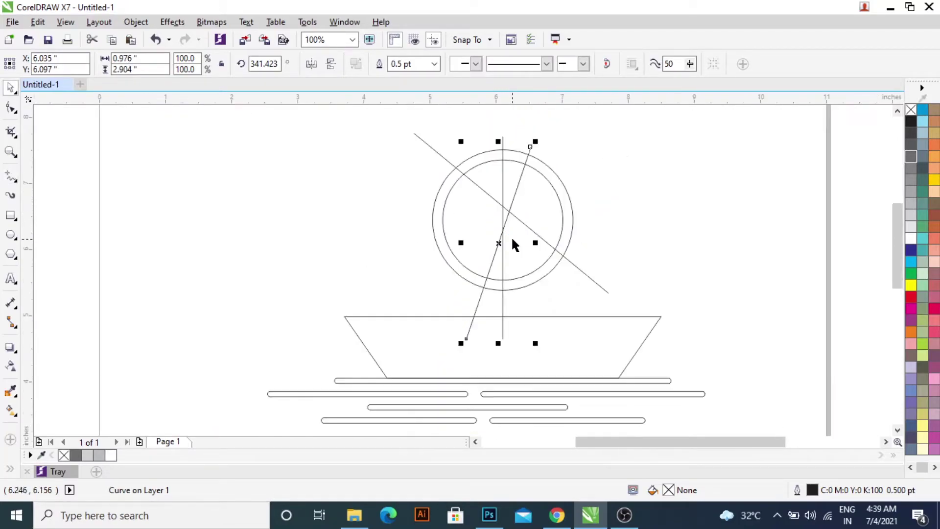
pyautogui.scroll(1, 515, 190)
pyautogui.scroll(-1, 513, 202)
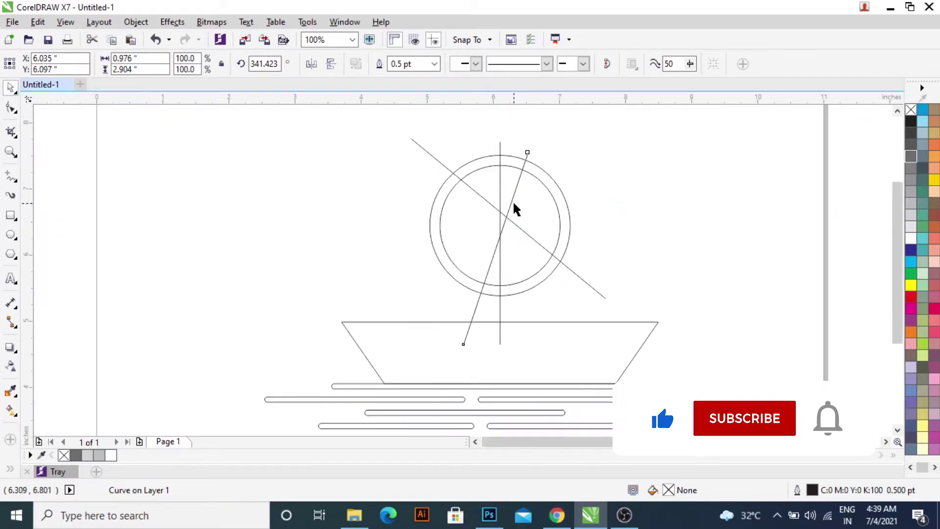
pyautogui.scroll(-1, 515, 208)
pyautogui.scroll(1, 513, 210)
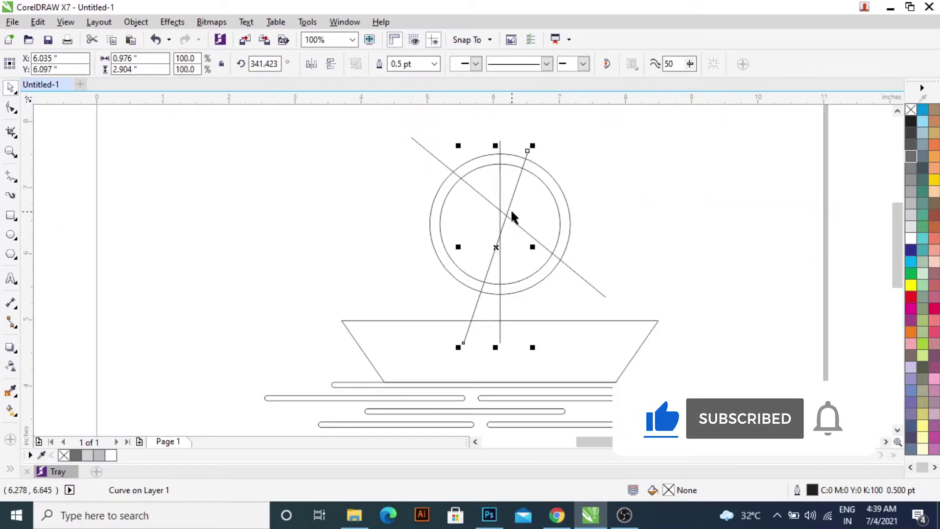
pyautogui.press('F5')
pyautogui.scroll(1, 507, 262)
pyautogui.scroll(2, 505, 269)
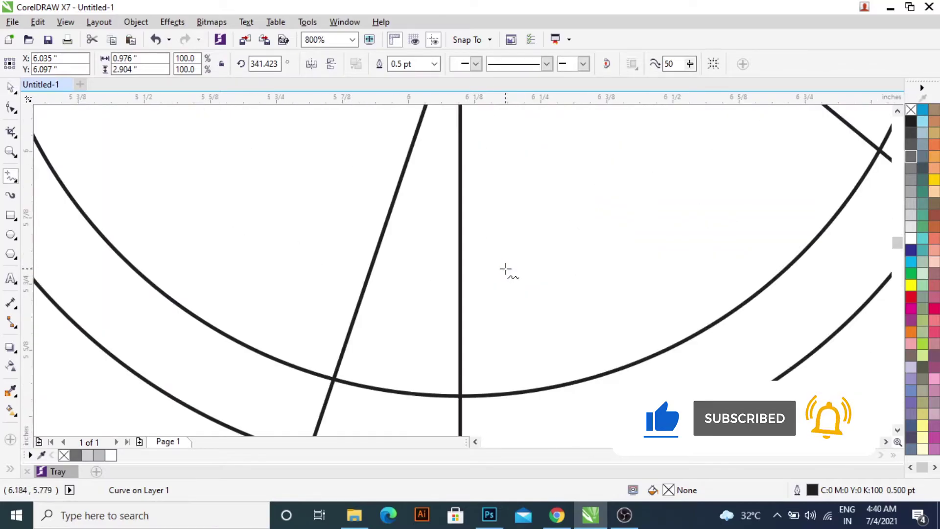
pyautogui.press('space')
pyautogui.scroll(-2, 504, 269)
pyautogui.scroll(-1, 501, 269)
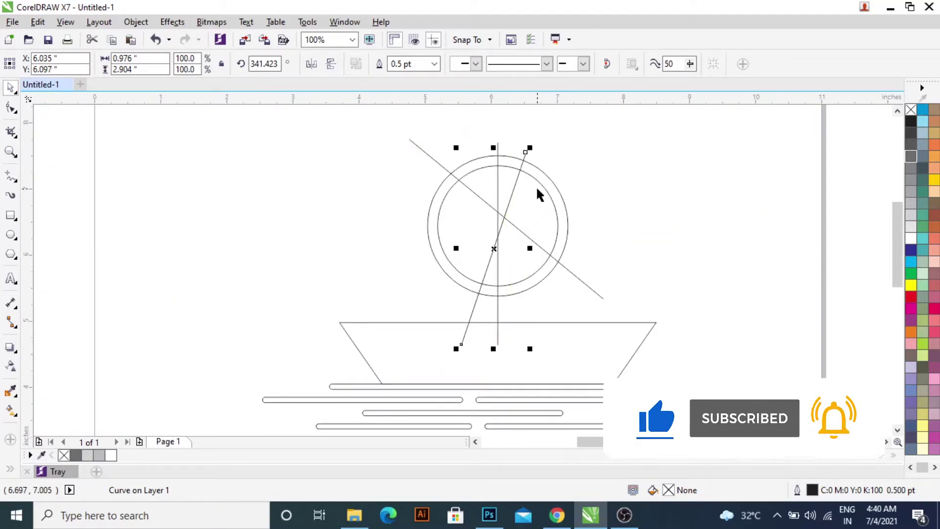
# Step: Draw a wide rectangle across the top half of the circles
pyautogui.click(561, 189)
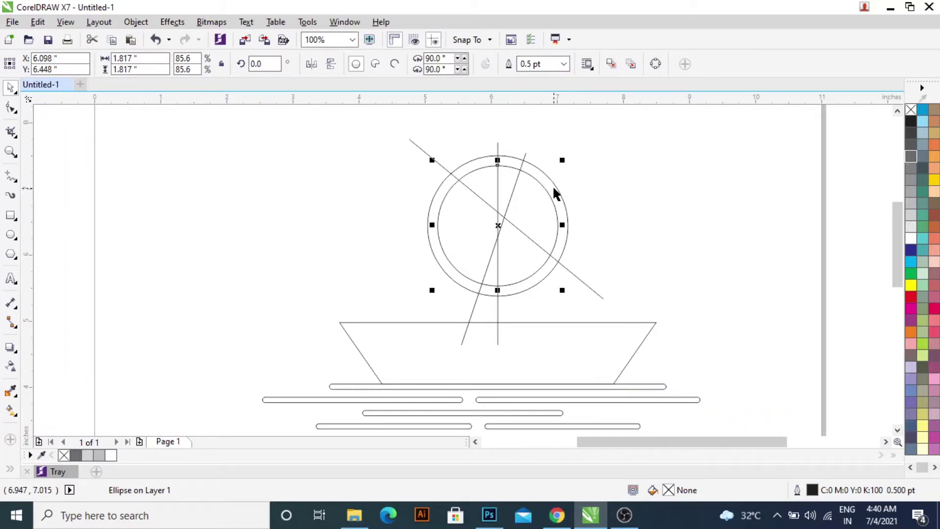
pyautogui.click(554, 188)
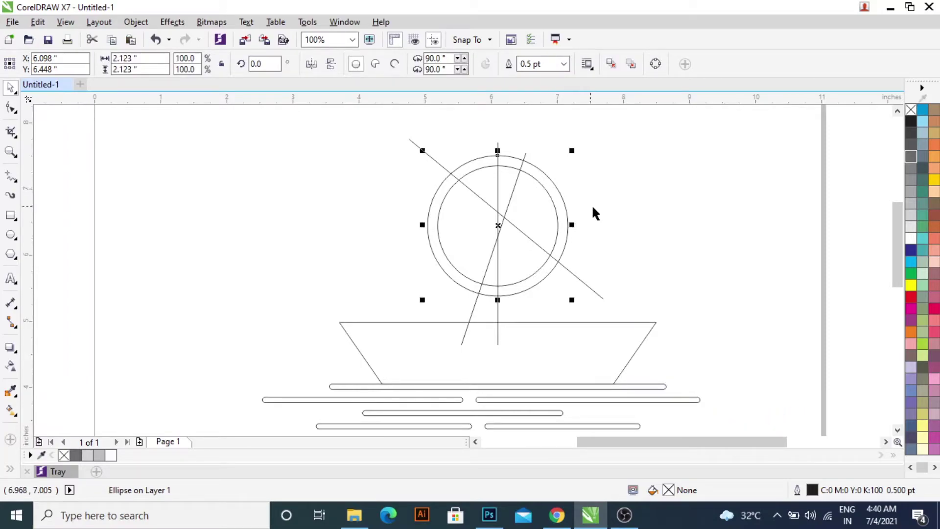
pyautogui.click(10, 215)
pyautogui.moveTo(329, 139); pyautogui.dragTo(646, 218)
pyautogui.press('space')
# Step: Raise the rectangle's bottom edge to 1.104 inches tall and select it with the outer circle
pyautogui.scroll(2, 506, 185)
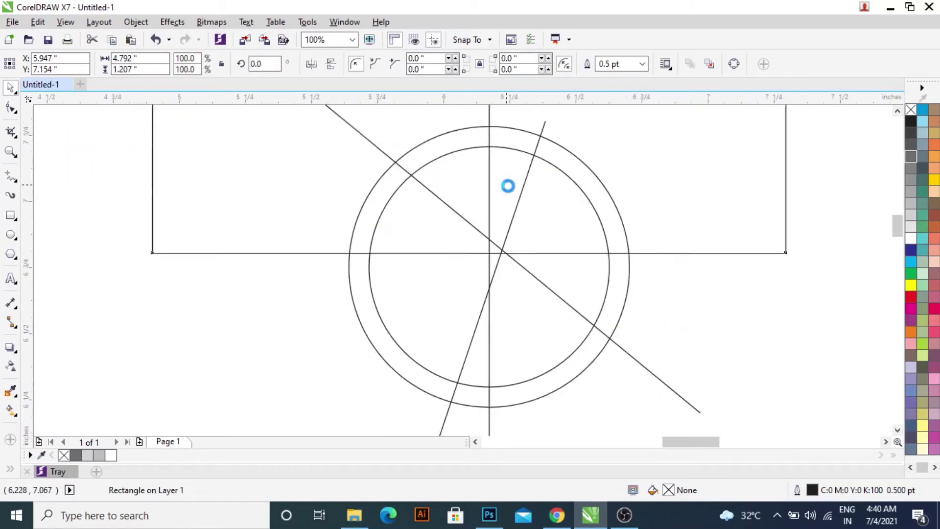
pyautogui.scroll(2, 548, 335)
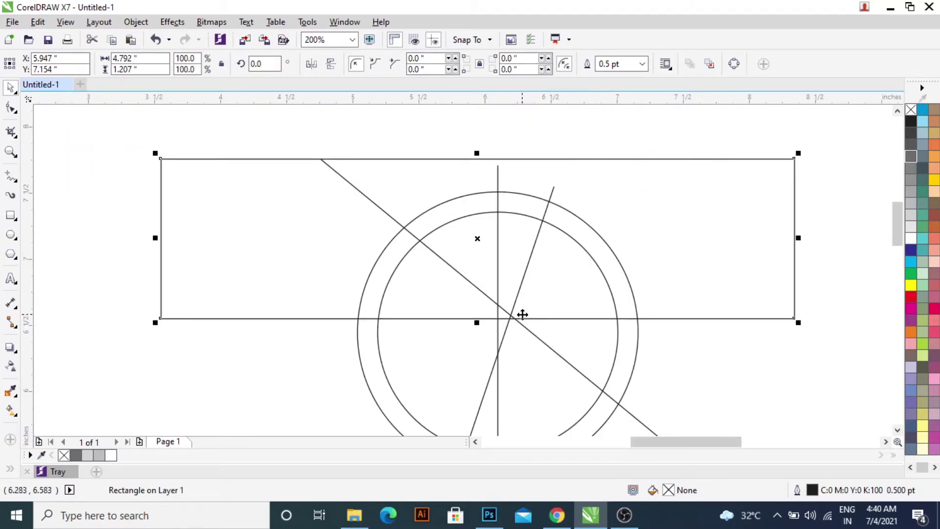
pyautogui.scroll(-2, 523, 316)
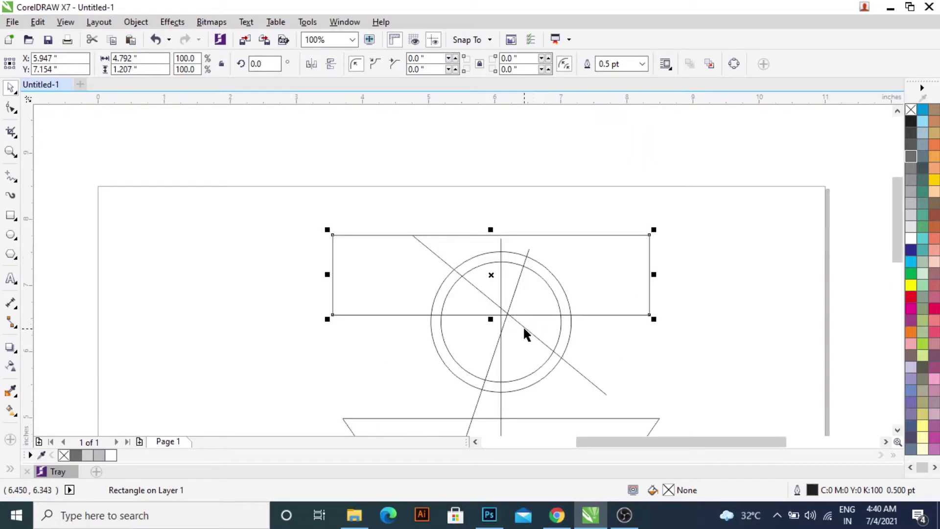
pyautogui.scroll(2, 491, 308)
pyautogui.scroll(2, 492, 308)
pyautogui.press('space')
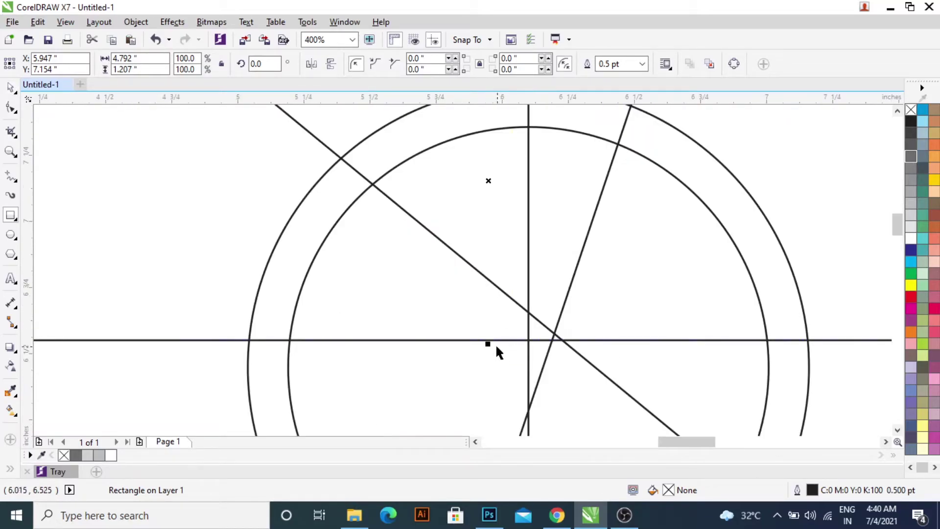
pyautogui.press('space')
pyautogui.moveTo(486, 343); pyautogui.dragTo(491, 316)
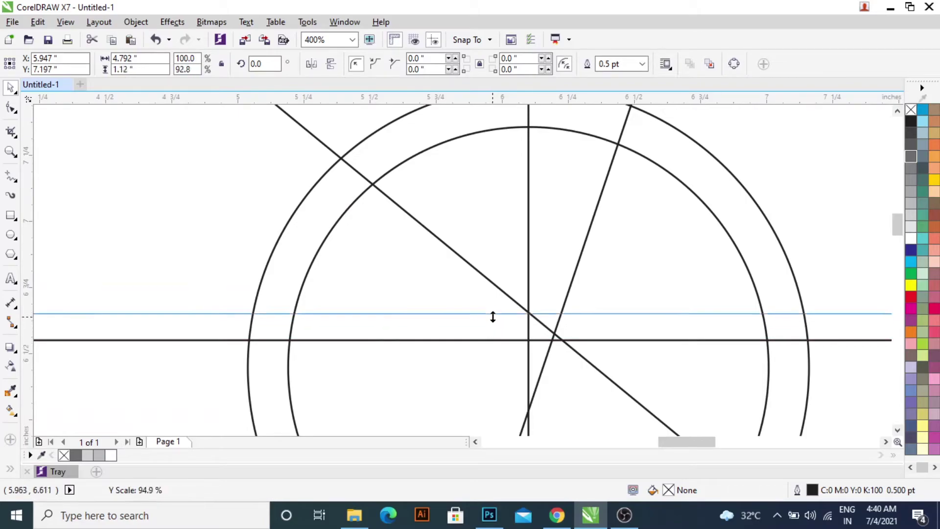
pyautogui.scroll(-4, 491, 316)
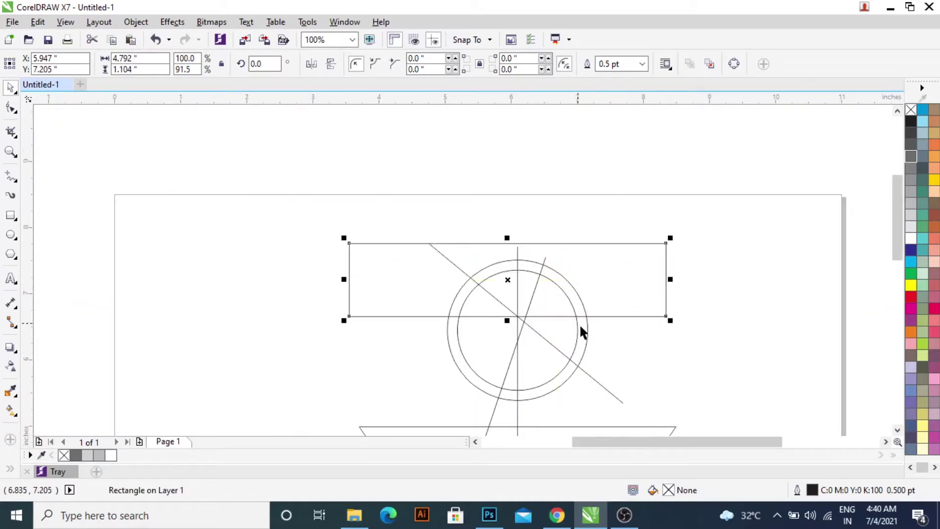
pyautogui.keyDown('shift'); pyautogui.click(588, 335); pyautogui.keyUp('shift')
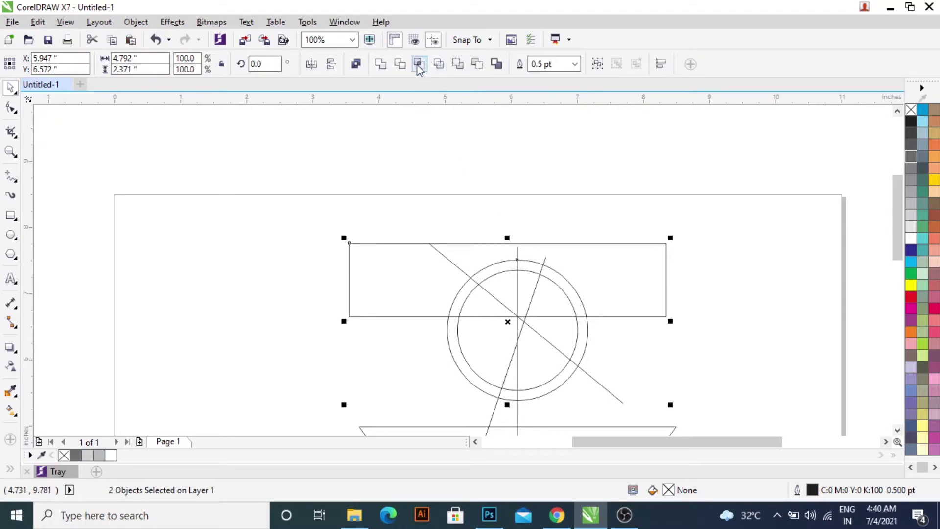
# Step: Trim the outer circle with the rectangle, then with the diagonal and vertical lines, and delete the rectangle
pyautogui.click(400, 69)
pyautogui.click(386, 287)
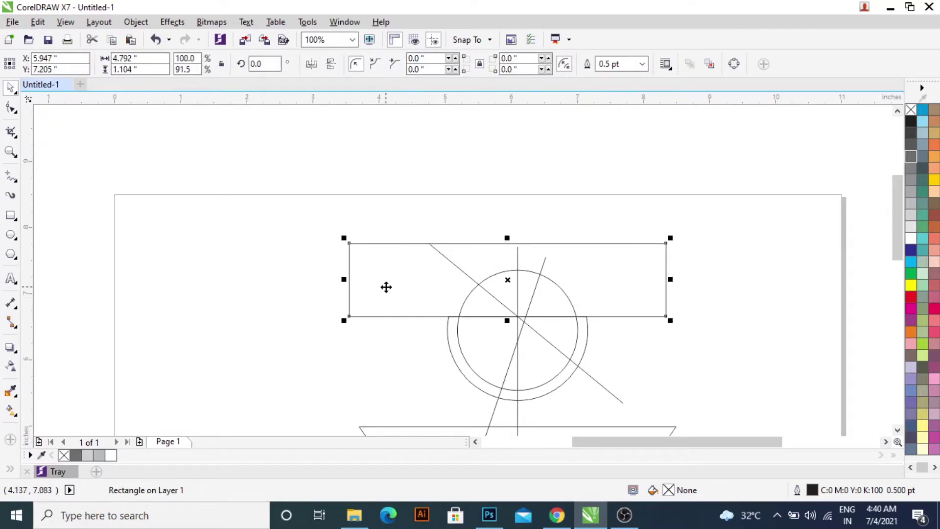
pyautogui.press('Delete')
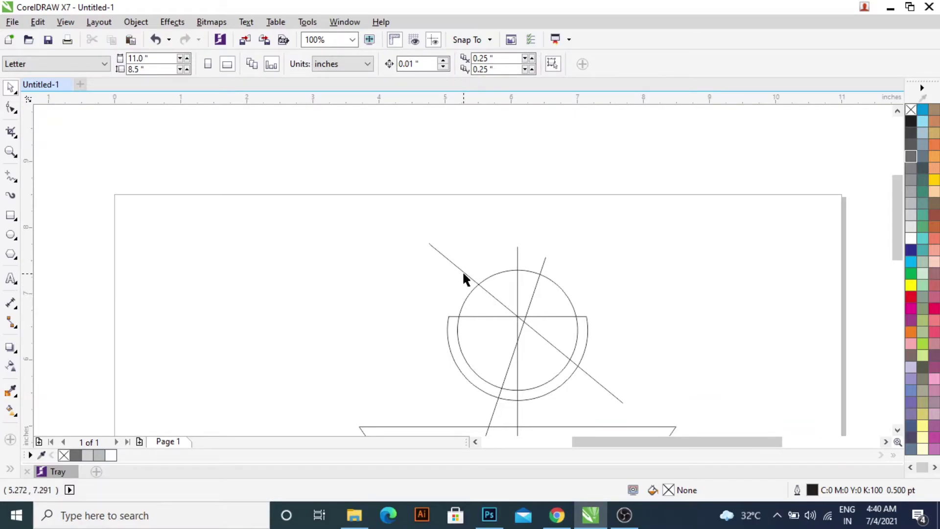
pyautogui.click(463, 273)
pyautogui.keyDown('shift'); pyautogui.click(586, 323); pyautogui.keyUp('shift')
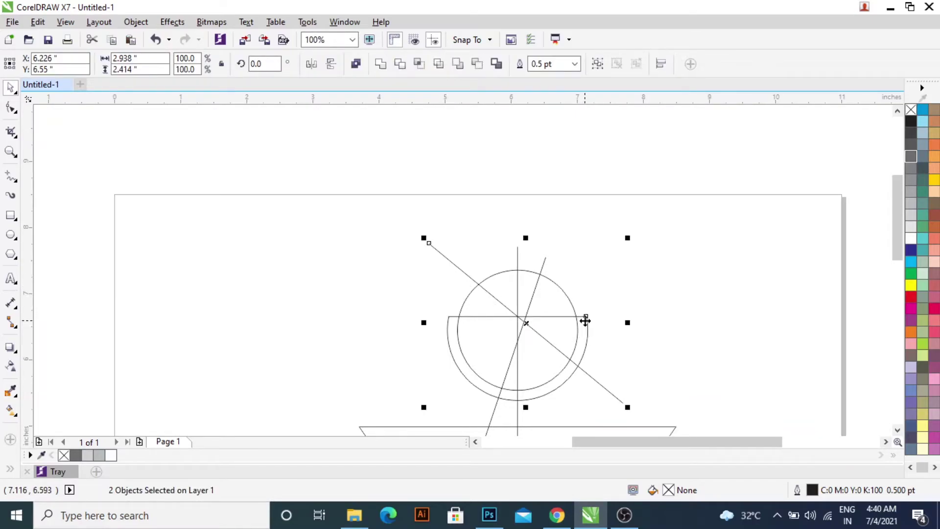
pyautogui.click(401, 64)
pyautogui.click(640, 224)
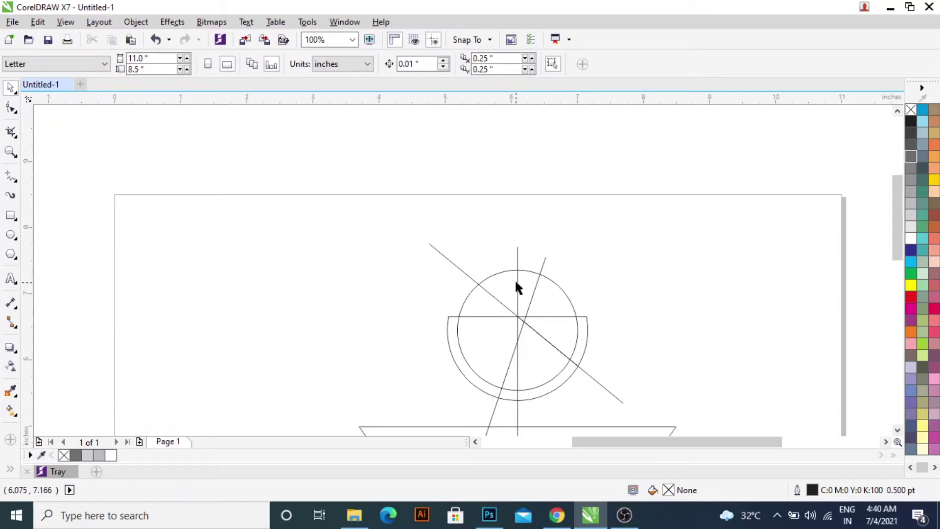
pyautogui.click(517, 282)
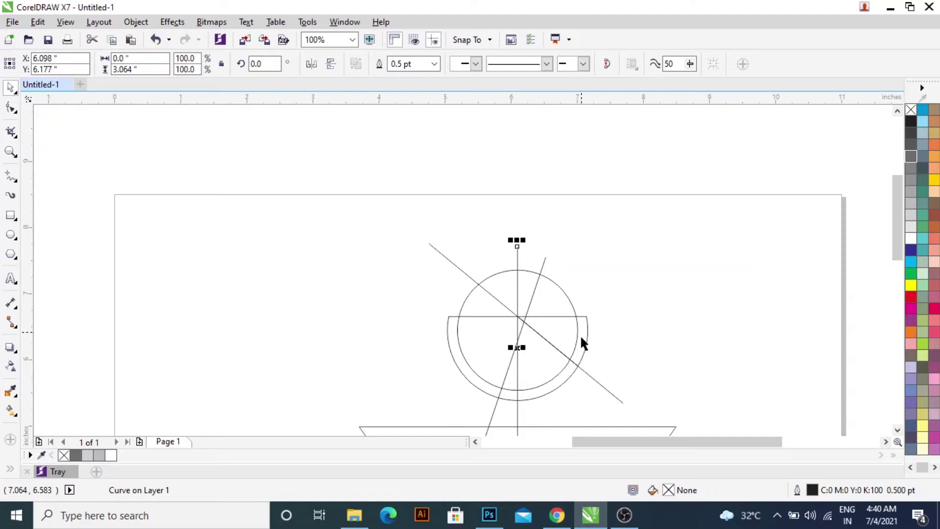
pyautogui.keyDown('shift'); pyautogui.click(565, 378); pyautogui.keyUp('shift')
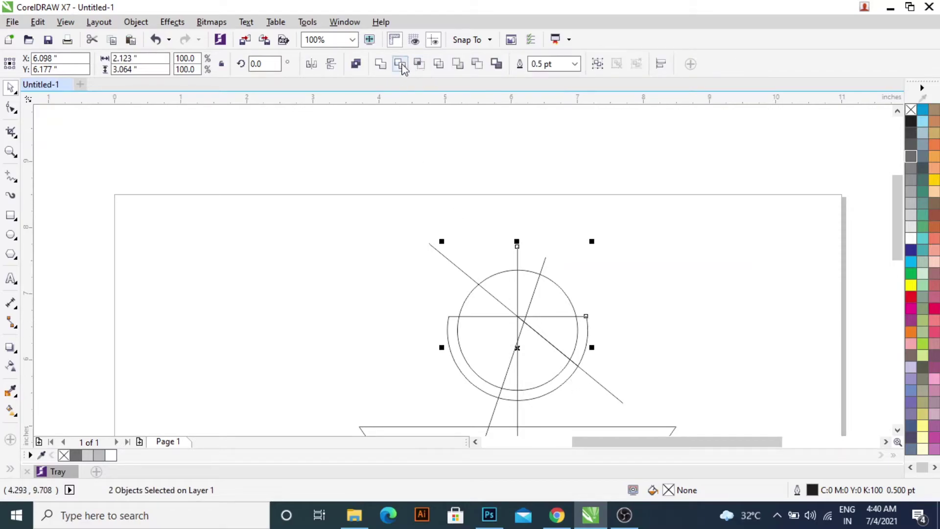
pyautogui.hotkey('ctrl', 'l')
pyautogui.click(626, 225)
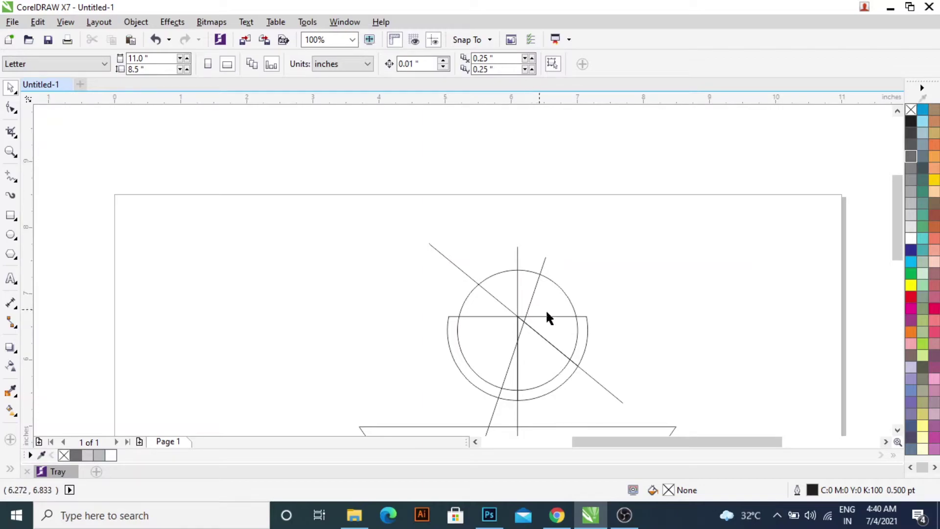
# Step: Break the trimmed outer arc into separate pieces, test-moving them and undoing back into place
pyautogui.click(555, 301)
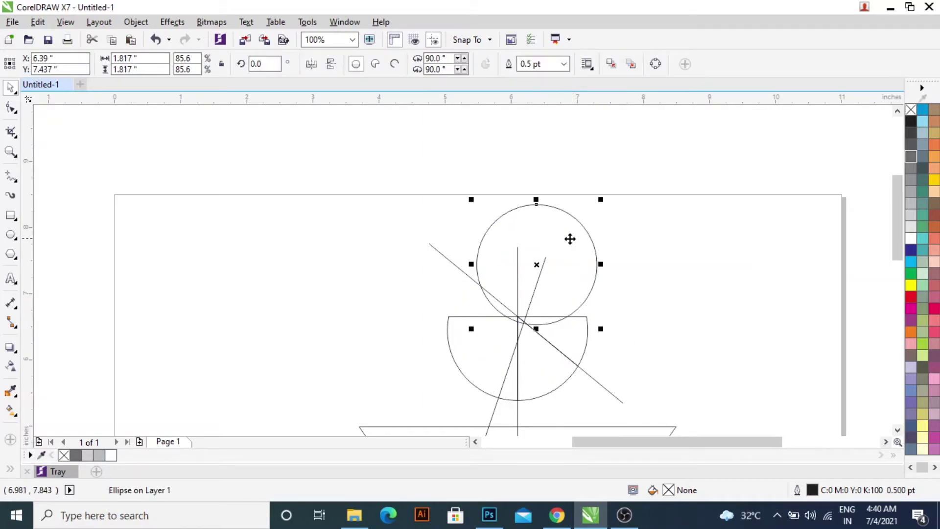
pyautogui.moveTo(583, 356); pyautogui.dragTo(663, 348)
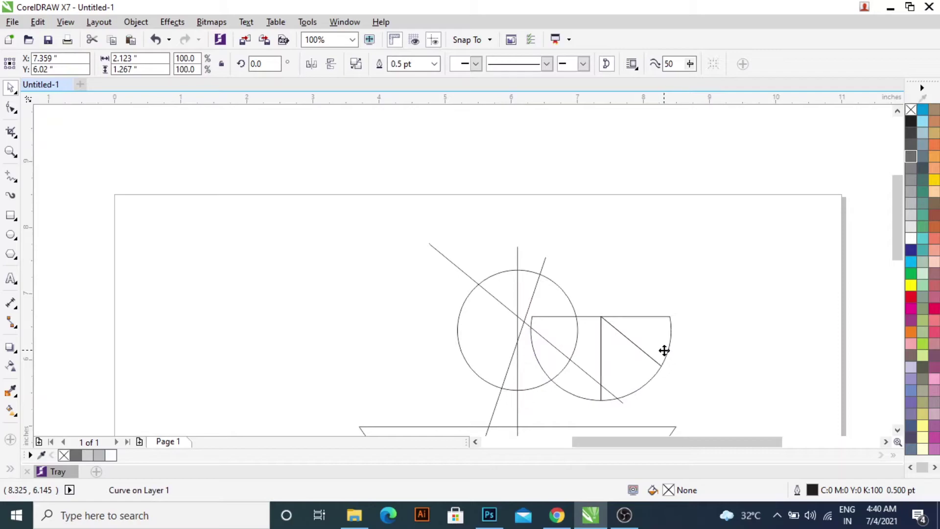
pyautogui.press('Escape')
pyautogui.hotkey('ctrl', 'k')
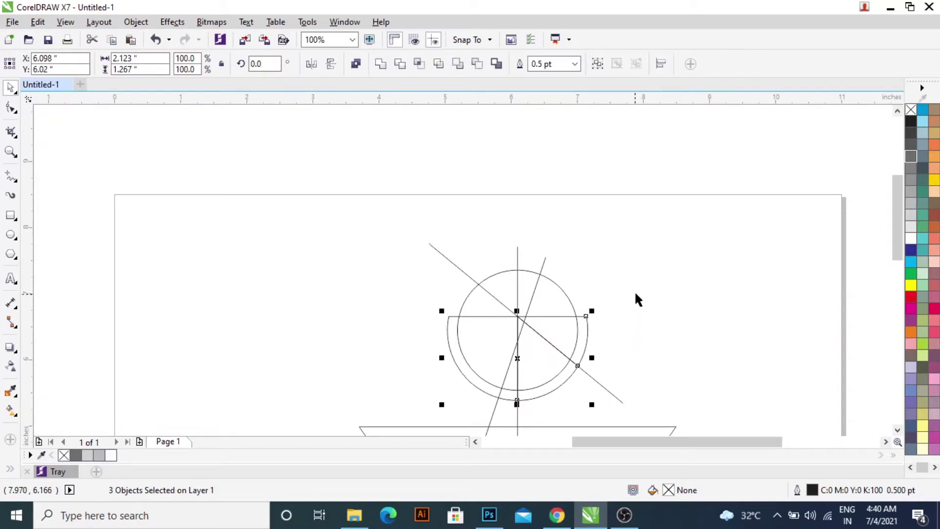
pyautogui.click(635, 290)
pyautogui.click(586, 332)
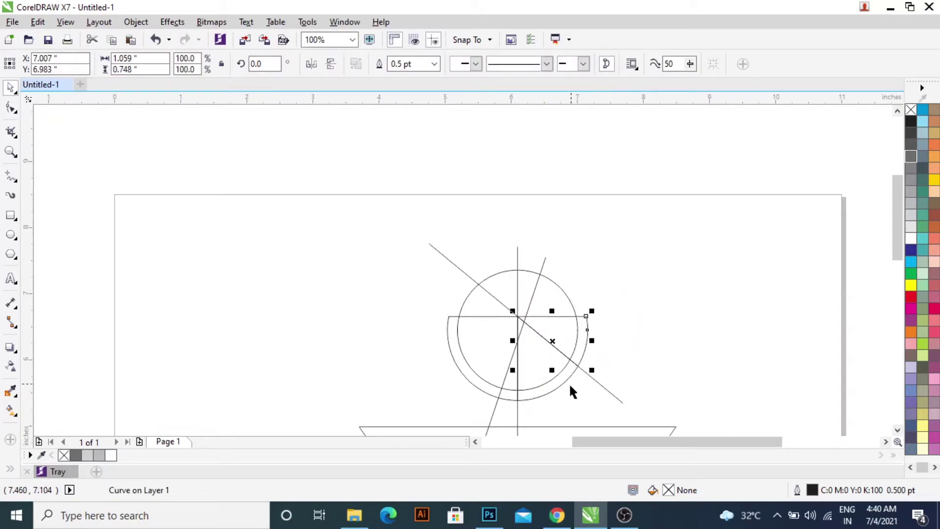
pyautogui.hotkey('ctrl', 'z')
pyautogui.moveTo(551, 388); pyautogui.dragTo(606, 407)
pyautogui.hotkey('ctrl', 'z')
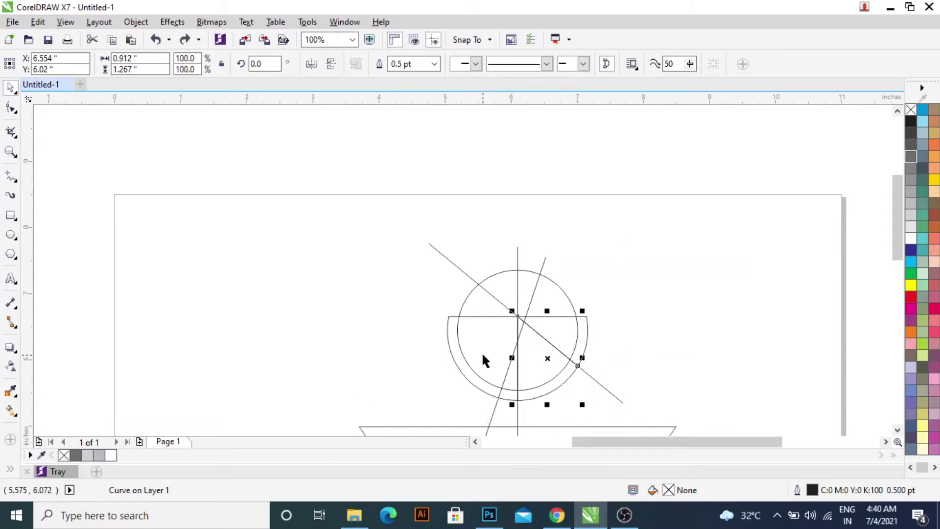
pyautogui.moveTo(449, 328); pyautogui.dragTo(363, 311)
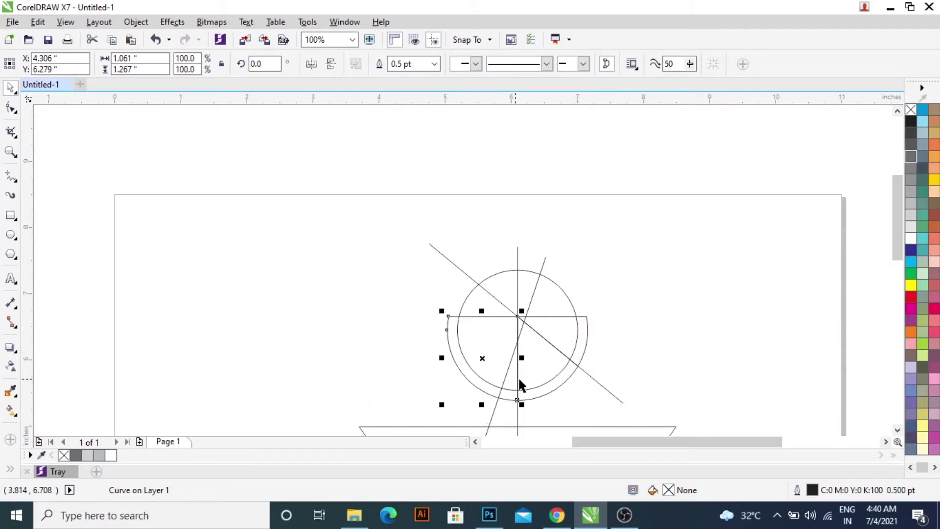
pyautogui.hotkey('ctrl', 'z')
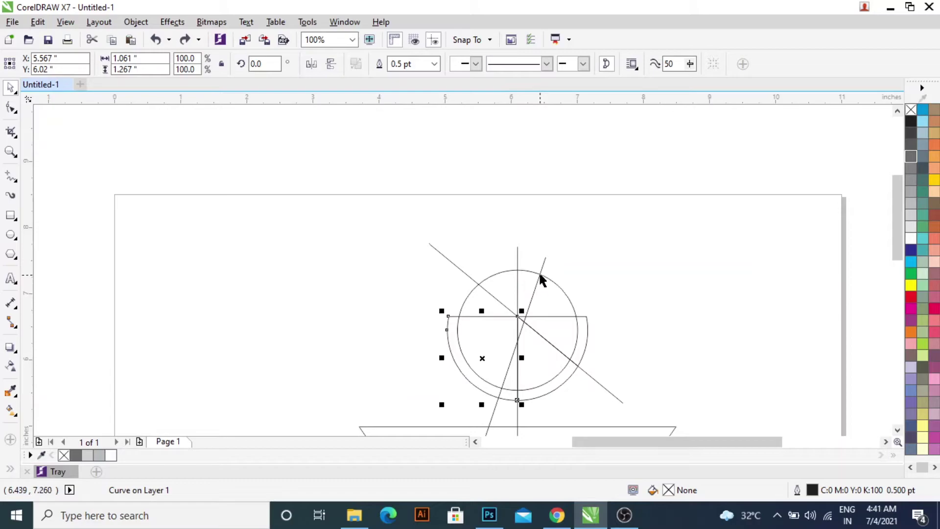
# Step: Trim the left outer arc with the slanted line and delete the leftover left piece
pyautogui.click(542, 263)
pyautogui.keyDown('shift'); pyautogui.click(449, 348); pyautogui.keyUp('shift')
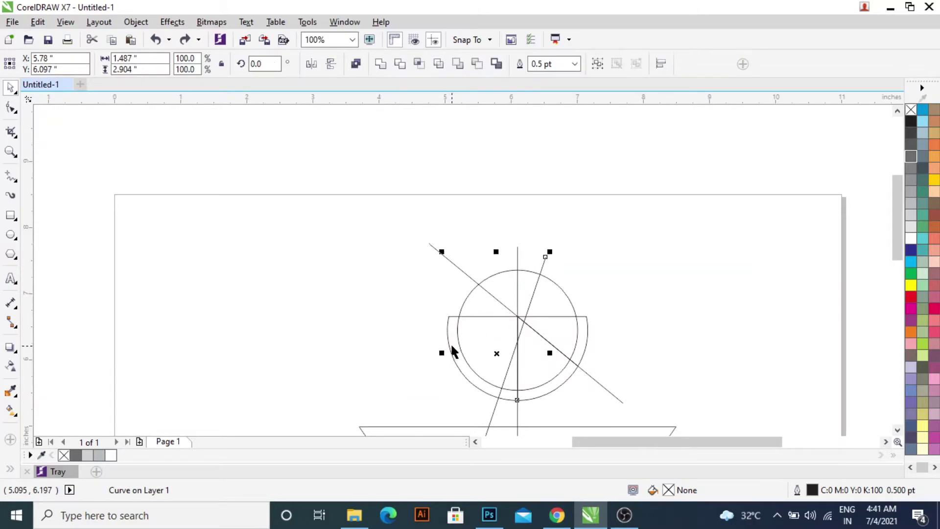
pyautogui.click(399, 65)
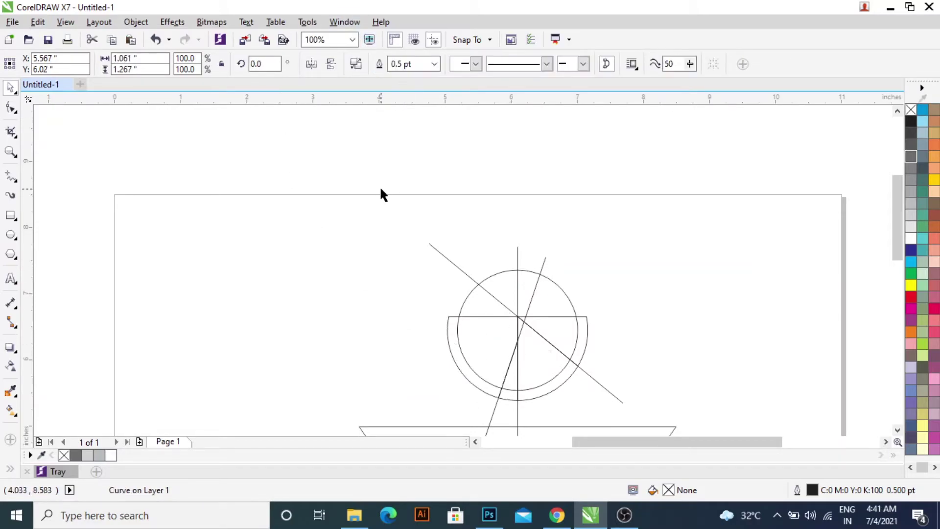
pyautogui.click(380, 192)
pyautogui.click(452, 348)
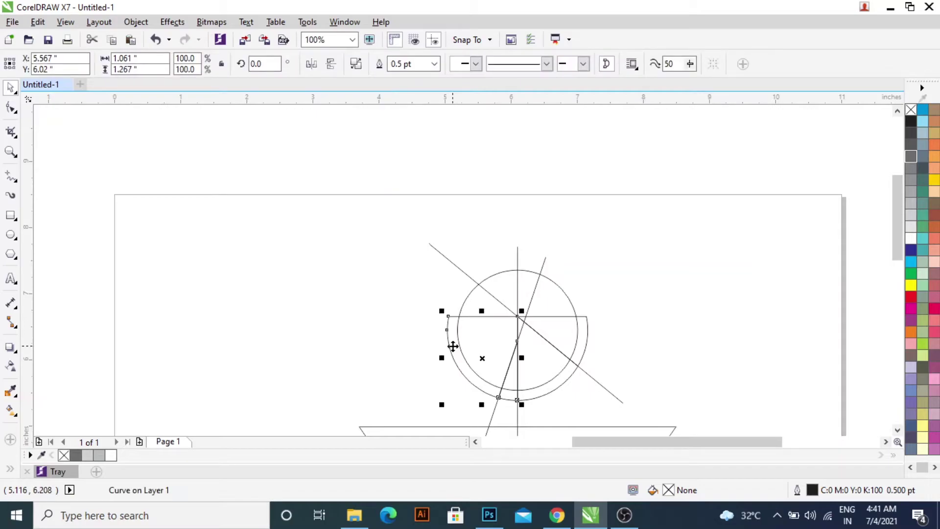
pyautogui.keyDown('shift'); pyautogui.click(451, 346); pyautogui.keyUp('shift')
pyautogui.click(331, 266)
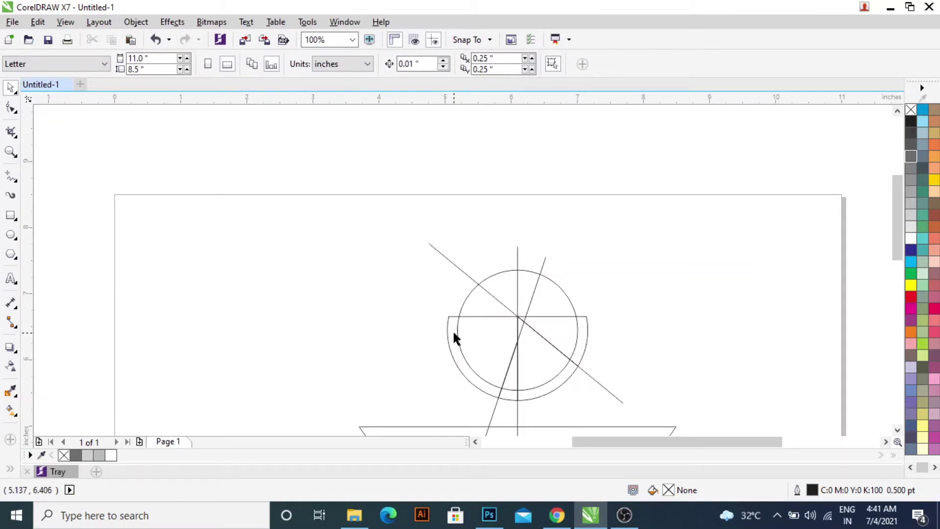
pyautogui.moveTo(447, 332); pyautogui.dragTo(378, 326)
pyautogui.press('Delete')
# Step: Accidentally delete the right arc piece and restore it with undo
pyautogui.click(586, 332)
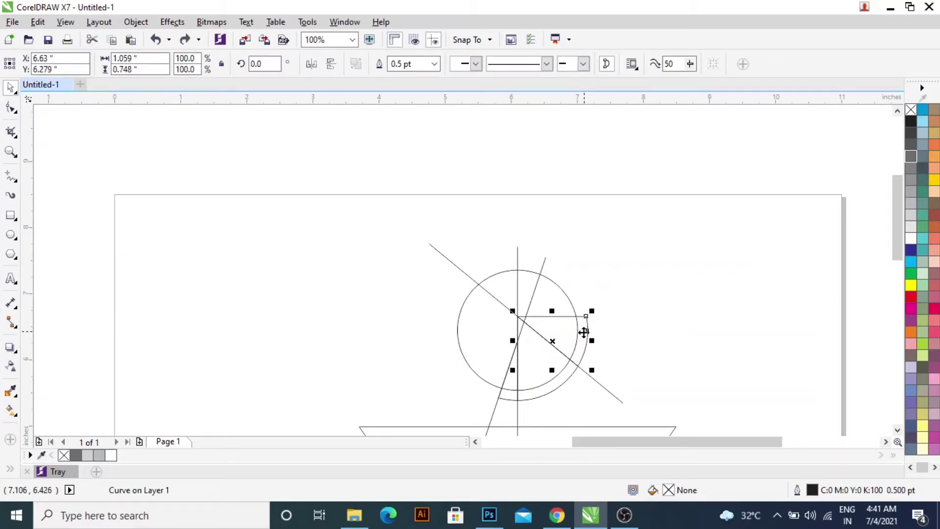
pyautogui.moveTo(584, 332); pyautogui.dragTo(601, 304)
pyautogui.press('Delete')
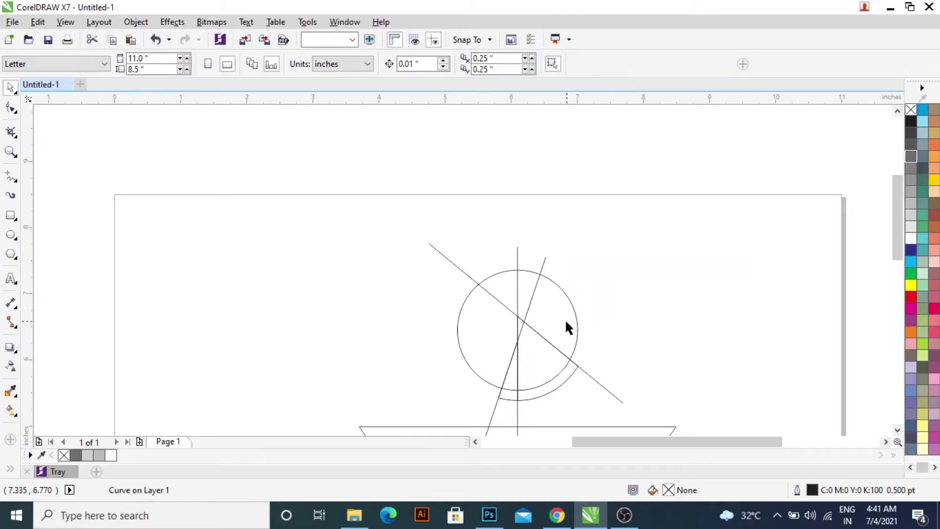
pyautogui.hotkey('ctrl', 'z')
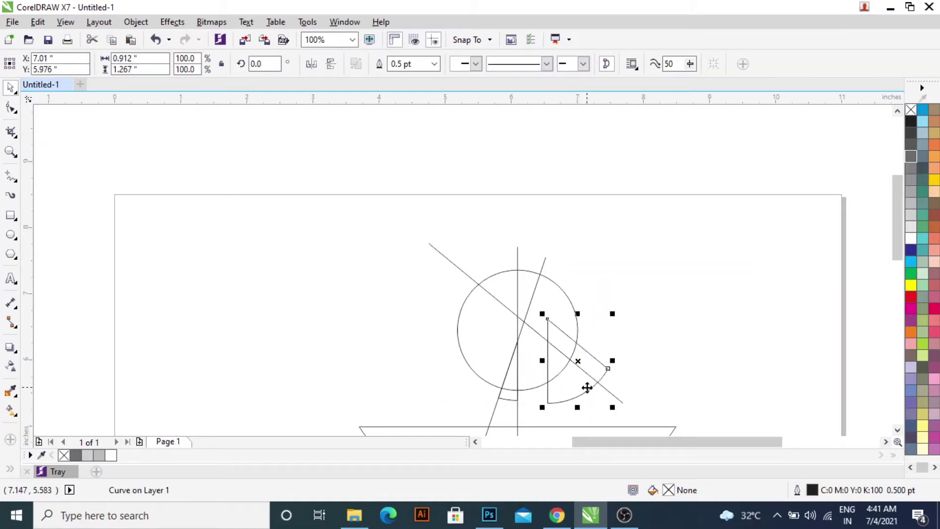
# Step: Fill the right wedge with 20% black and remove its outline
pyautogui.scroll(1, 551, 377)
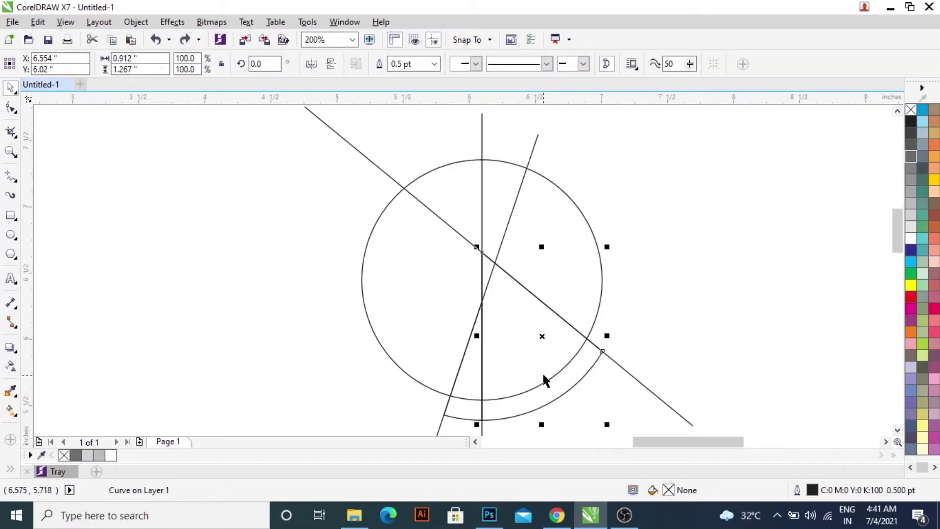
pyautogui.scroll(-1, 542, 371)
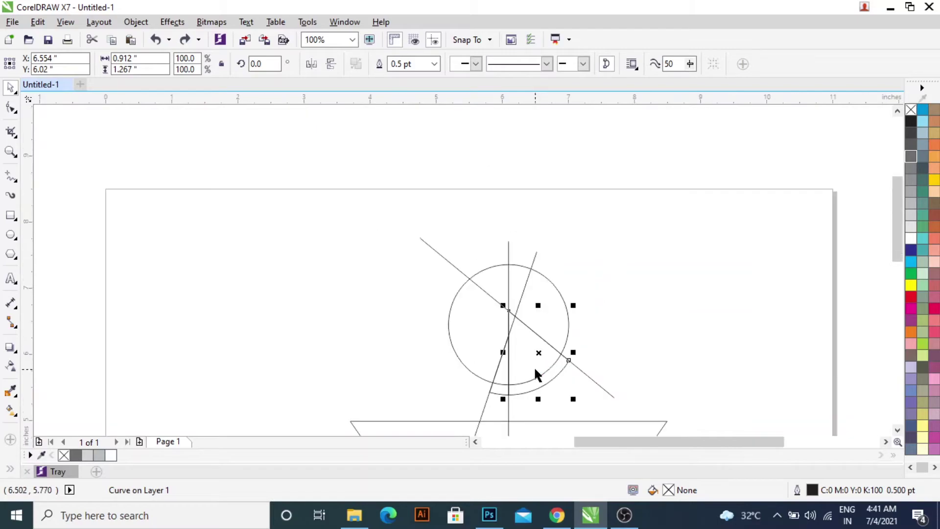
pyautogui.click(908, 210)
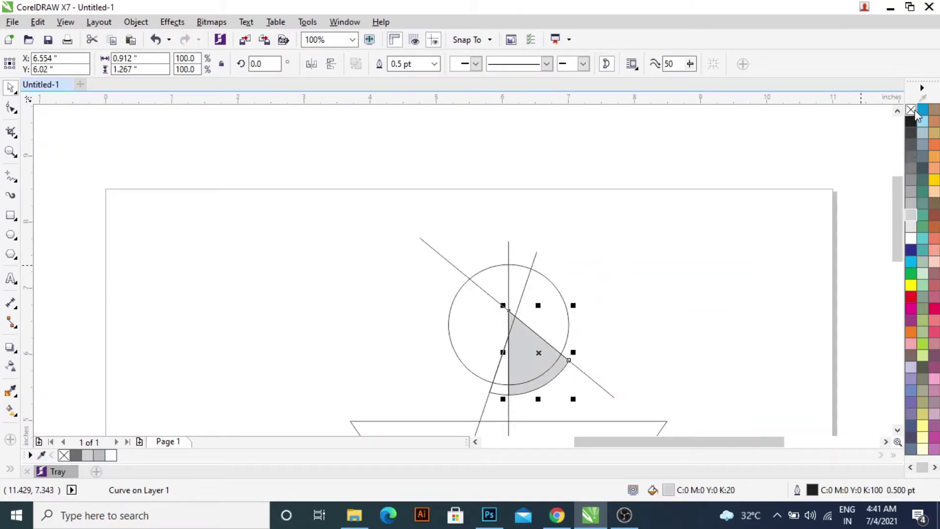
pyautogui.scroll(1, 470, 386)
pyautogui.click(512, 361)
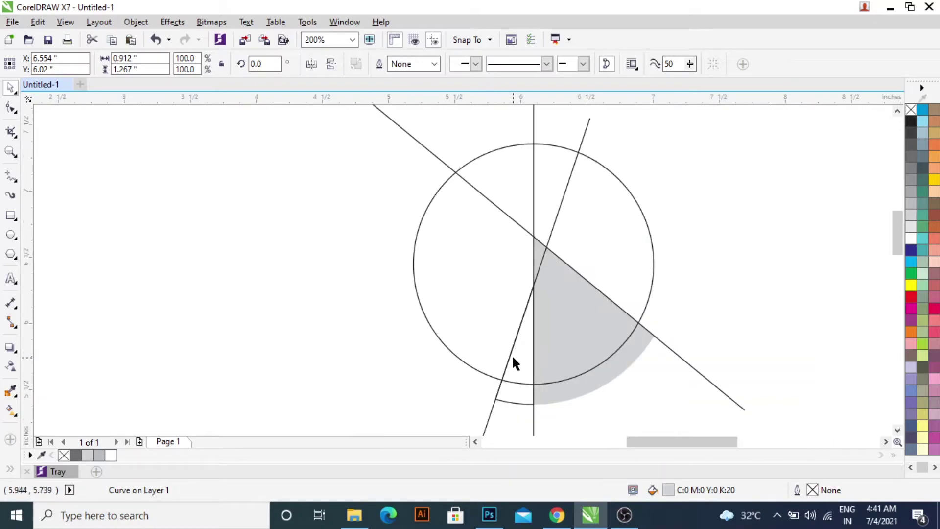
# Step: Fill the small lower-left sliver with 50% black
pyautogui.click(631, 337)
pyautogui.click(503, 402)
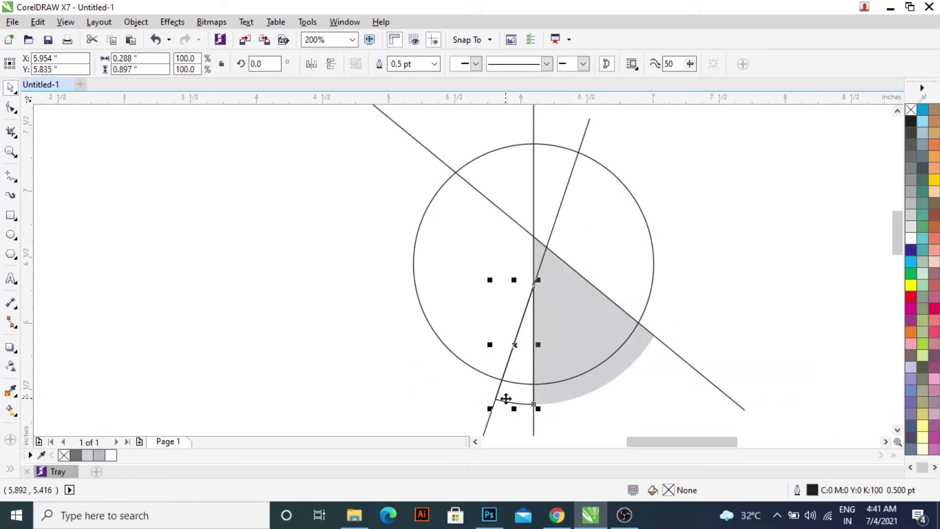
pyautogui.click(909, 179)
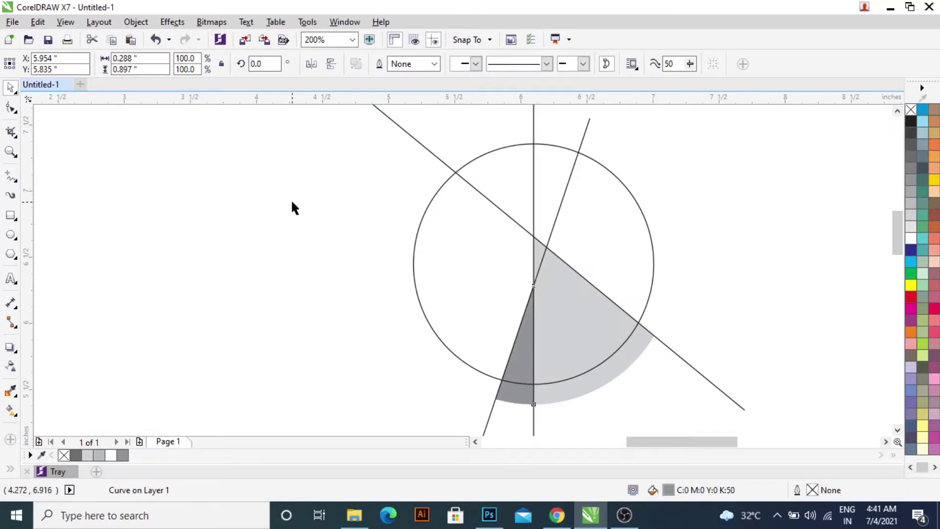
pyautogui.click(489, 232)
# Step: Delete the inner circle by mistake and undo to bring it back
pyautogui.click(492, 204)
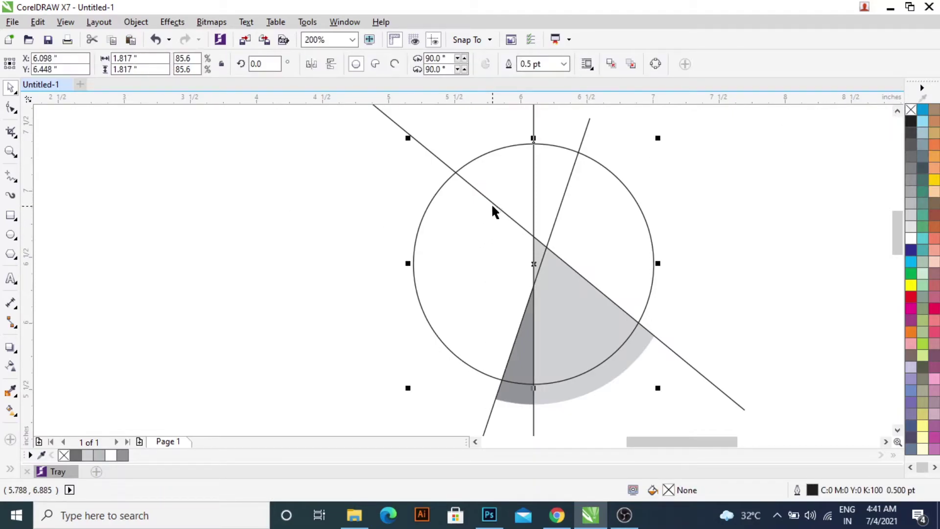
pyautogui.press('Delete')
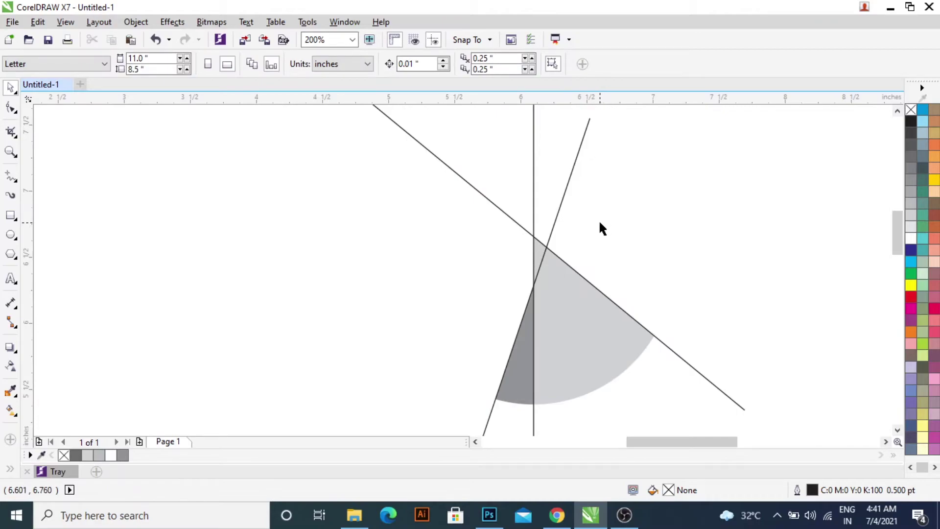
pyautogui.hotkey('ctrl', 'z')
pyautogui.press('Escape')
pyautogui.click(421, 143)
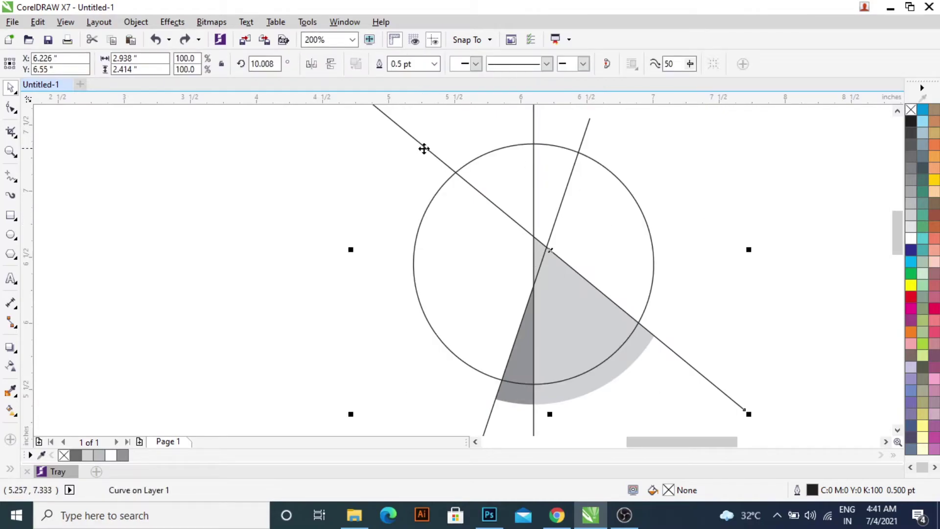
# Step: Delete the long diagonal and the slanted guide lines, keeping the inner circle and mast
pyautogui.press('Delete')
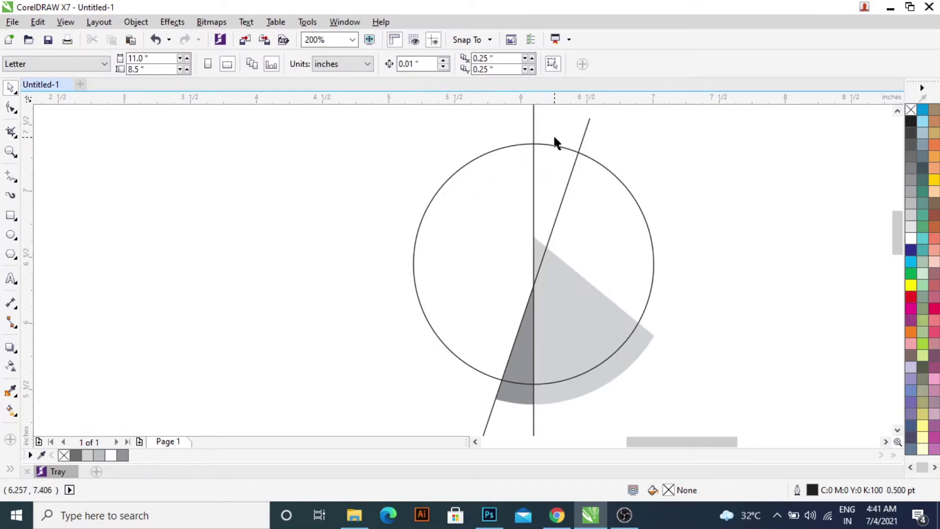
pyautogui.click(586, 128)
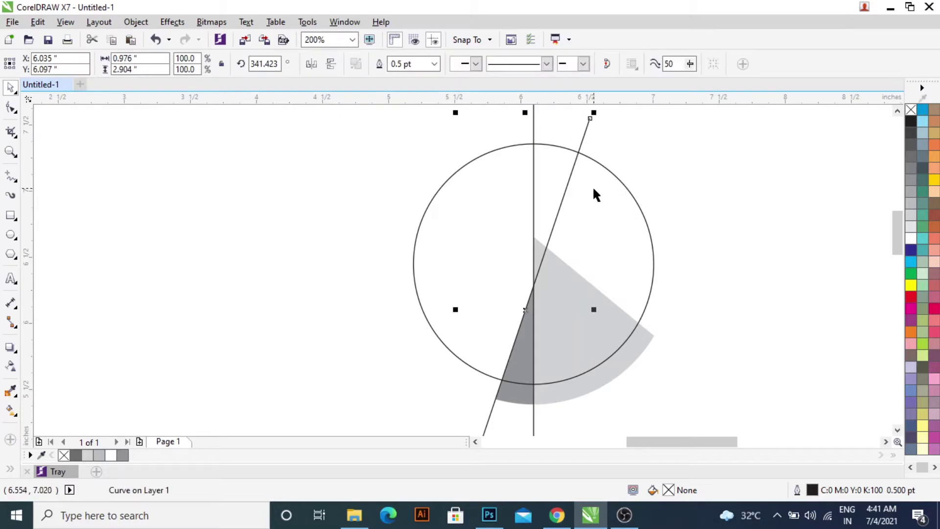
pyautogui.press('Delete')
pyautogui.moveTo(531, 177); pyautogui.dragTo(539, 213)
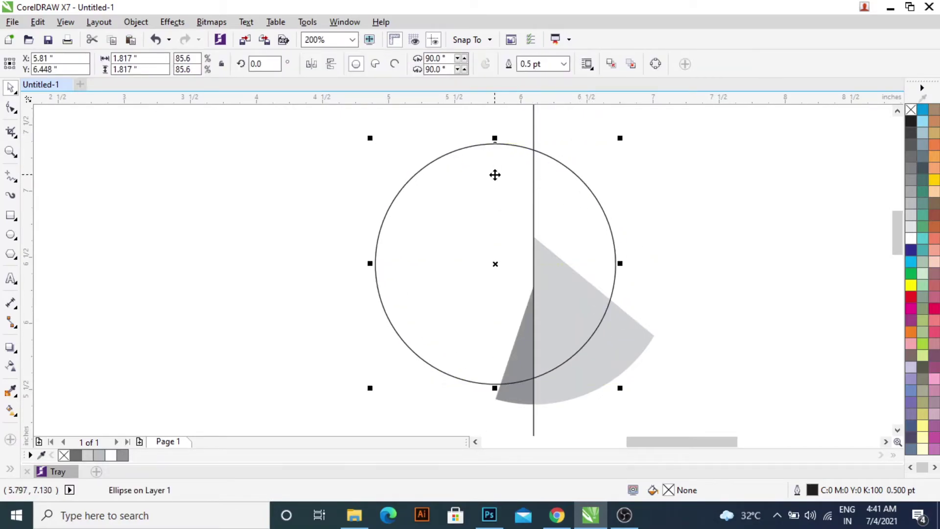
pyautogui.click(706, 309)
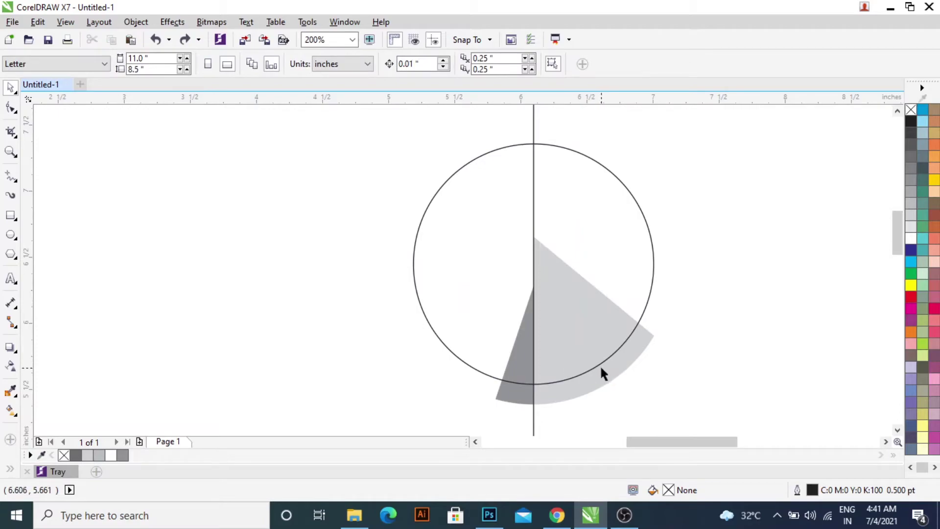
pyautogui.click(601, 361)
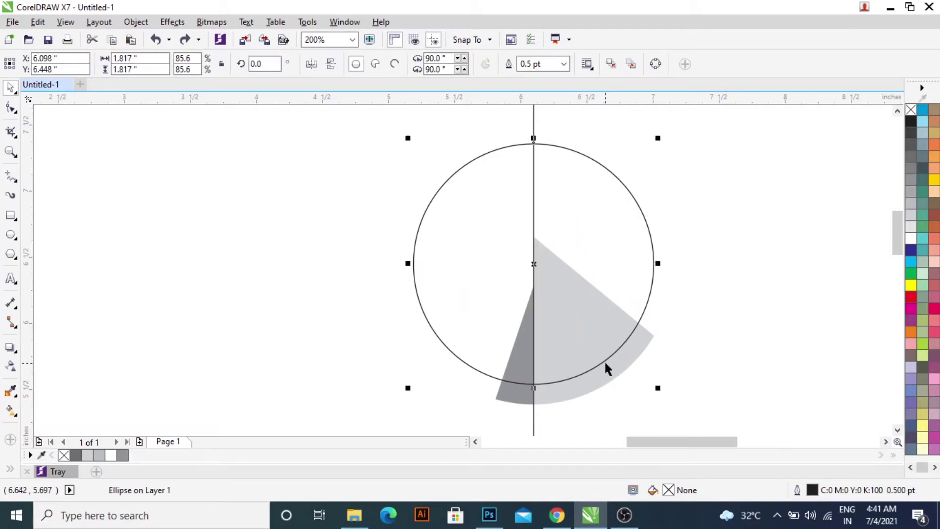
# Step: Set the inner circle's outline width to 3 pt after briefly trying 8 pt
pyautogui.doubleClick(555, 64)
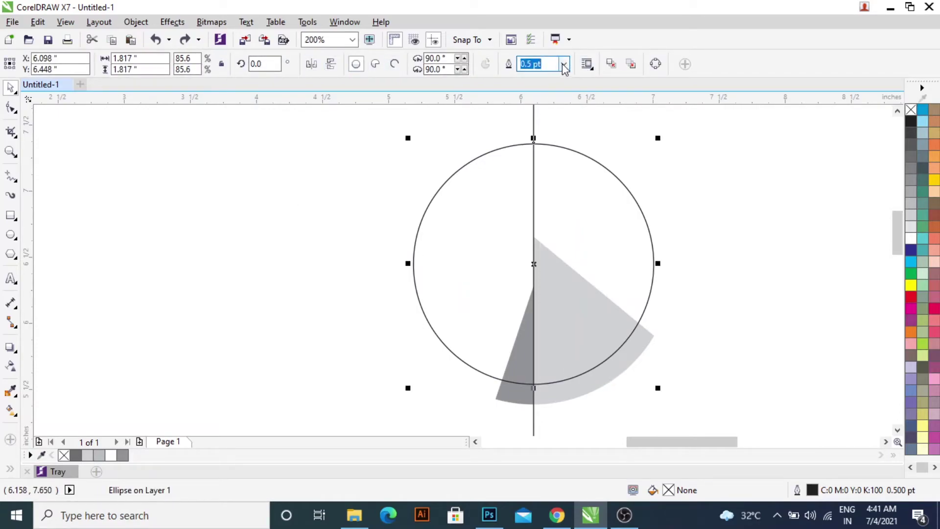
pyautogui.click(562, 64)
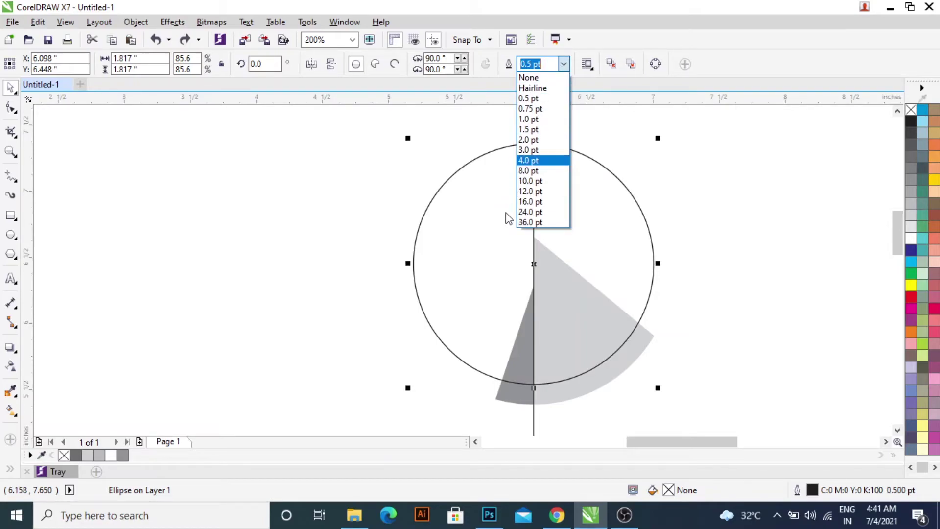
pyautogui.click(527, 170)
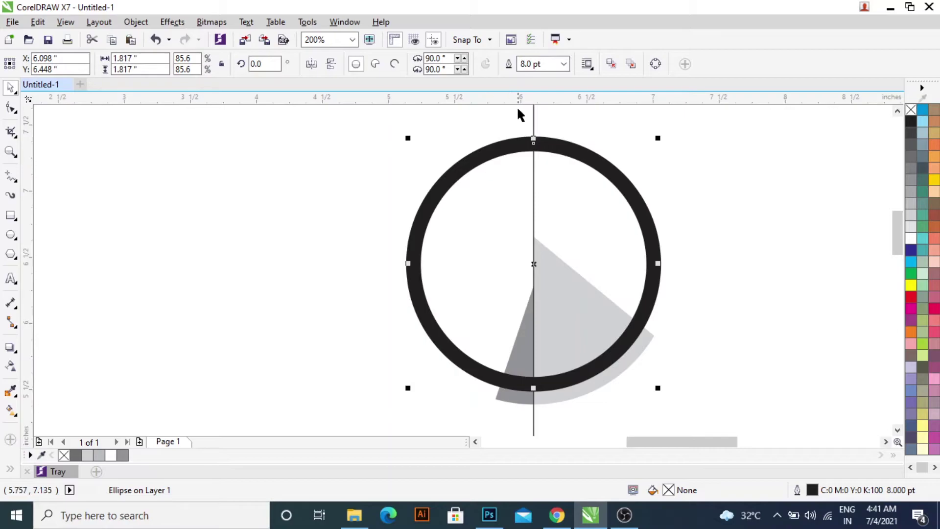
pyautogui.doubleClick(530, 63)
pyautogui.write('3')
pyautogui.press('Return')
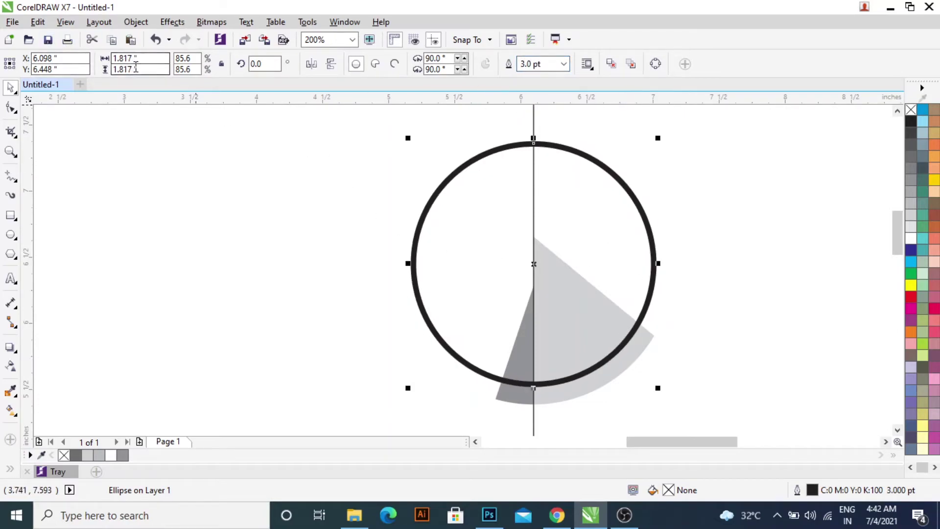
# Step: Trim the light grey wedge with the thick circle ring, then delete the ring
pyautogui.click(761, 248)
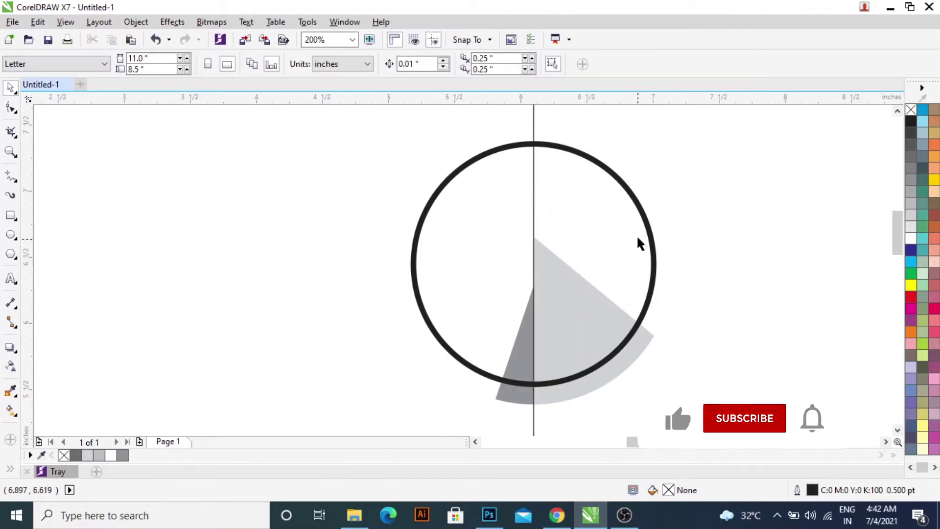
pyautogui.click(654, 237)
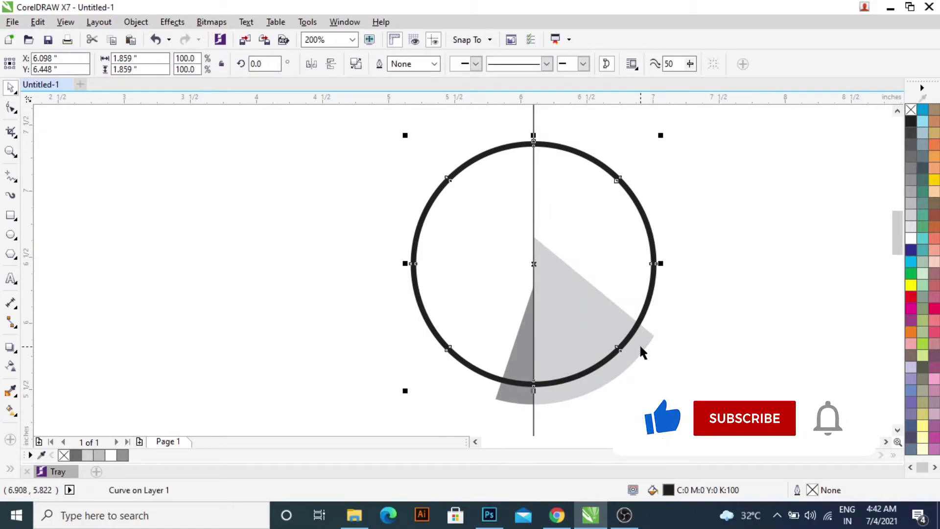
pyautogui.keyDown('shift'); pyautogui.click(640, 346); pyautogui.keyUp('shift')
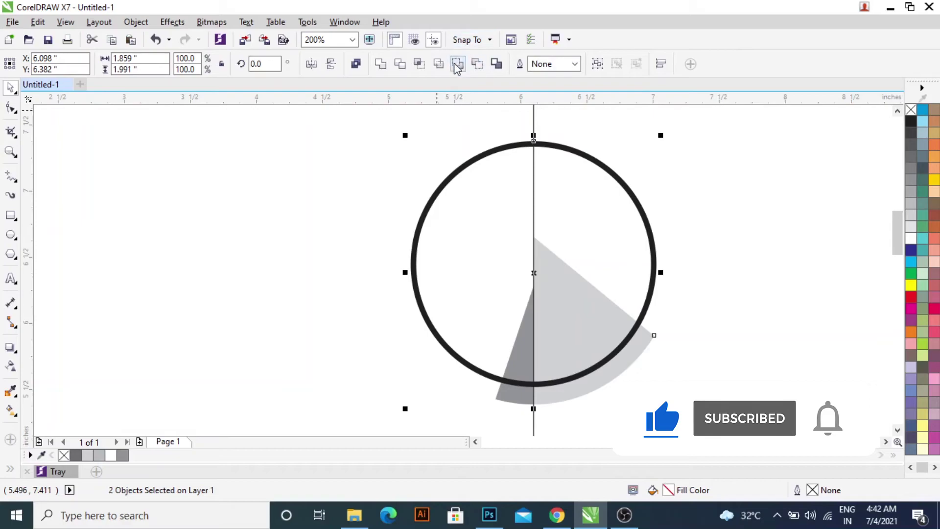
pyautogui.click(400, 64)
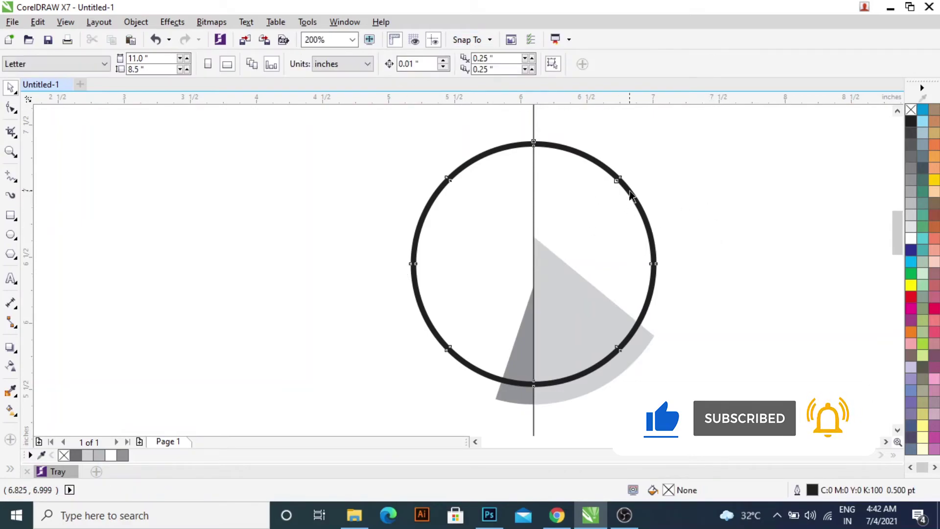
pyautogui.moveTo(630, 196); pyautogui.dragTo(488, 193)
pyautogui.press('Delete')
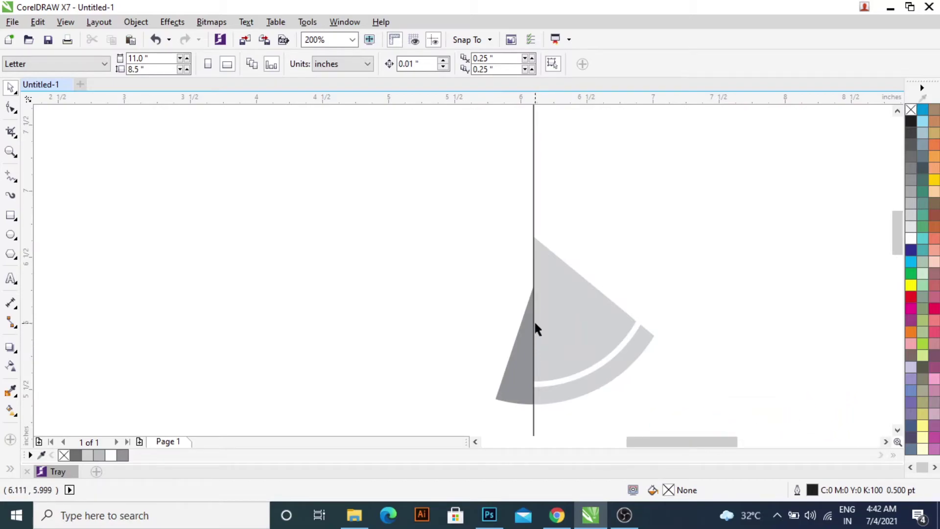
# Step: Give the vertical line a 4 pt outline and convert the outline to an object
pyautogui.moveTo(532, 176); pyautogui.dragTo(508, 182)
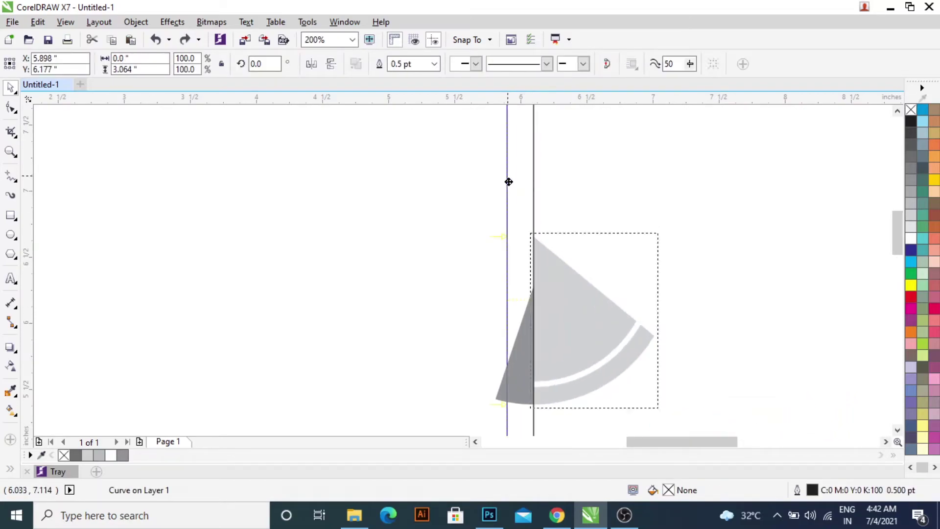
pyautogui.press('Escape')
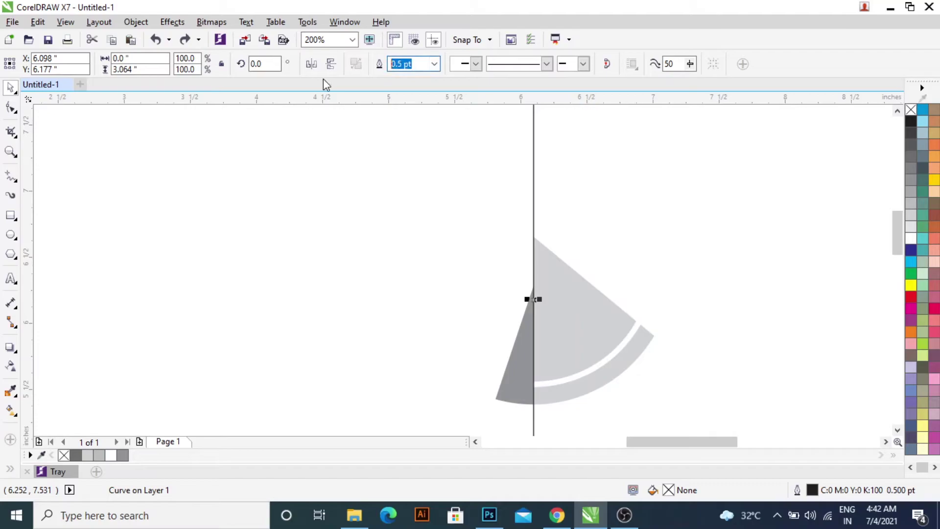
pyautogui.write('4')
pyautogui.press('Return')
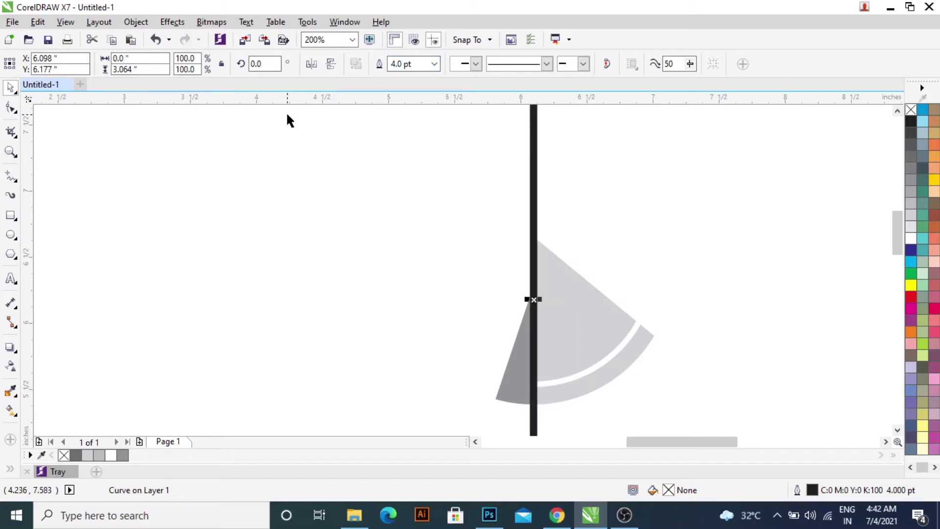
pyautogui.hotkey('ctrl', 'shift', 'q')
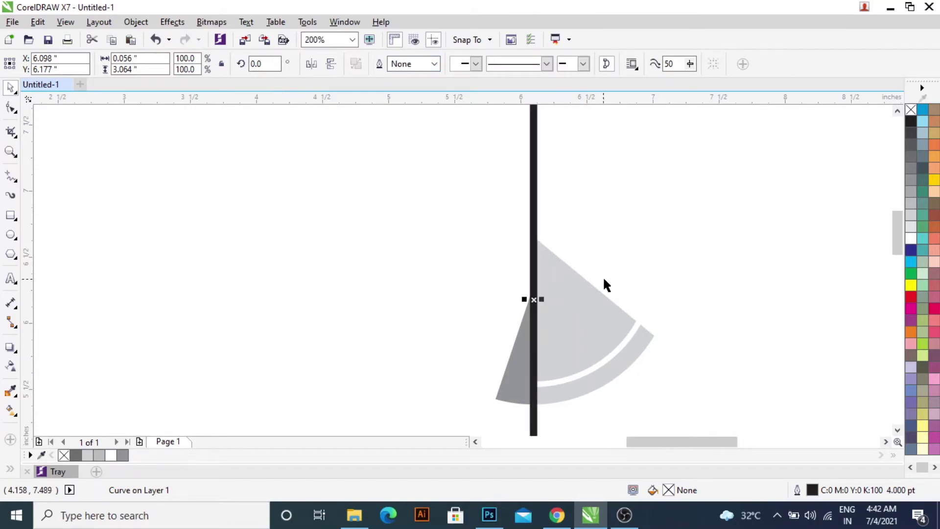
# Step: Trim the dark grey triangle and light grey pie with the bar, then delete the bar
pyautogui.keyDown('shift'); pyautogui.click(517, 357); pyautogui.keyUp('shift')
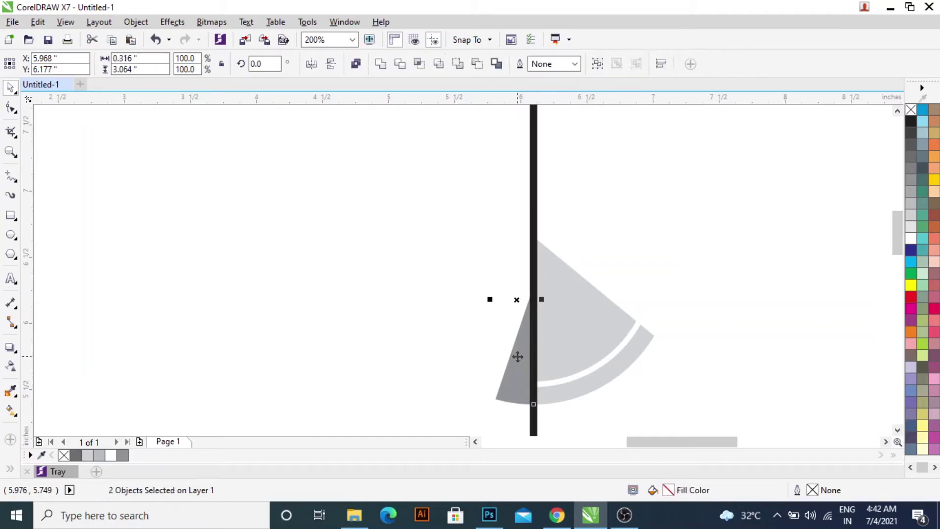
pyautogui.click(400, 63)
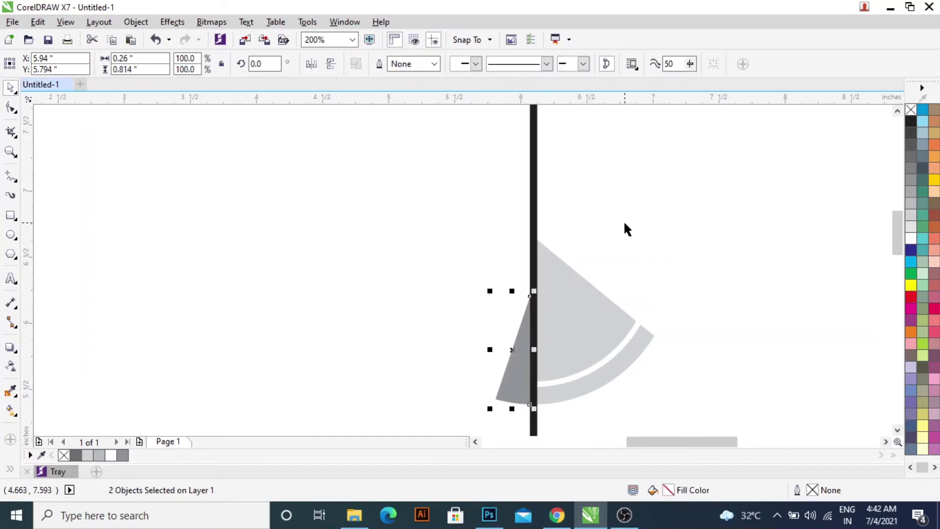
pyautogui.keyDown('shift'); pyautogui.click(562, 288); pyautogui.keyUp('shift')
pyautogui.click(398, 63)
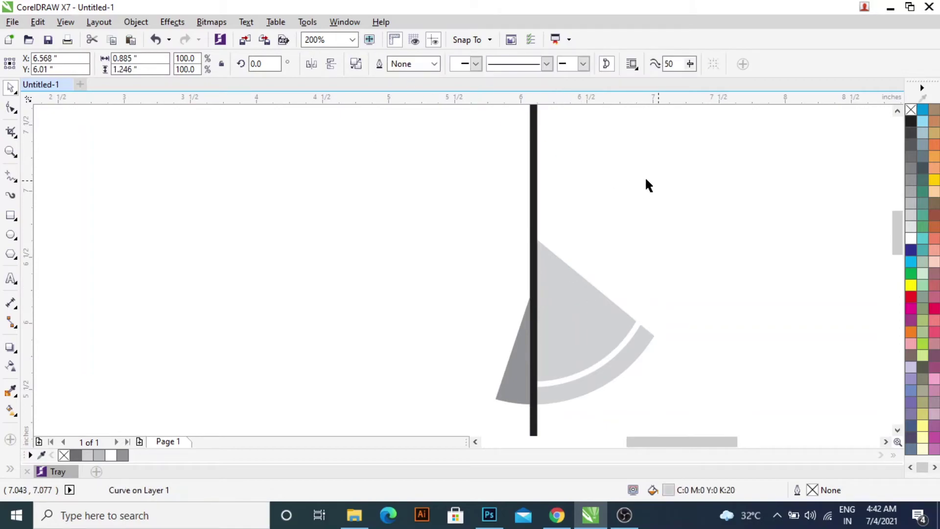
pyautogui.click(644, 176)
pyautogui.moveTo(533, 177); pyautogui.dragTo(460, 188)
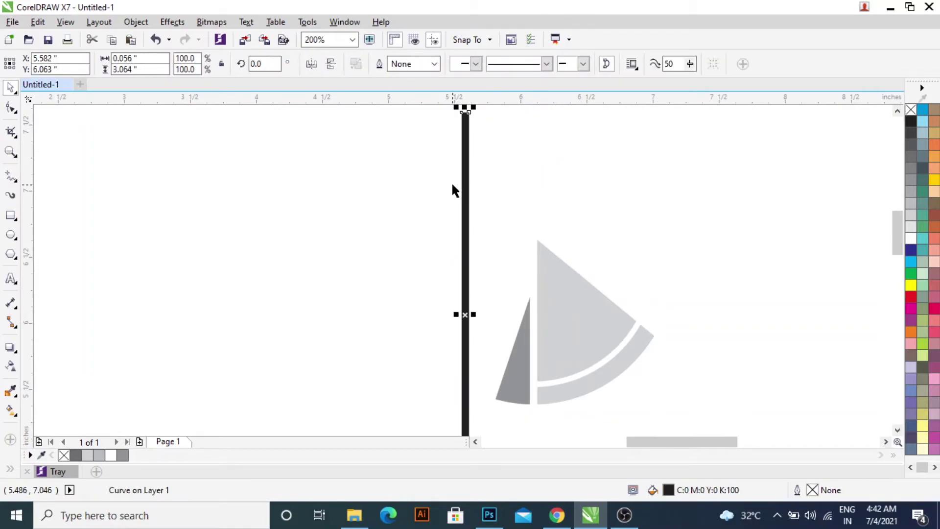
pyautogui.press('Delete')
pyautogui.scroll(-2, 439, 191)
# Step: Scale both sail pieces to about double size and shift them right over the hull
pyautogui.scroll(1, 439, 223)
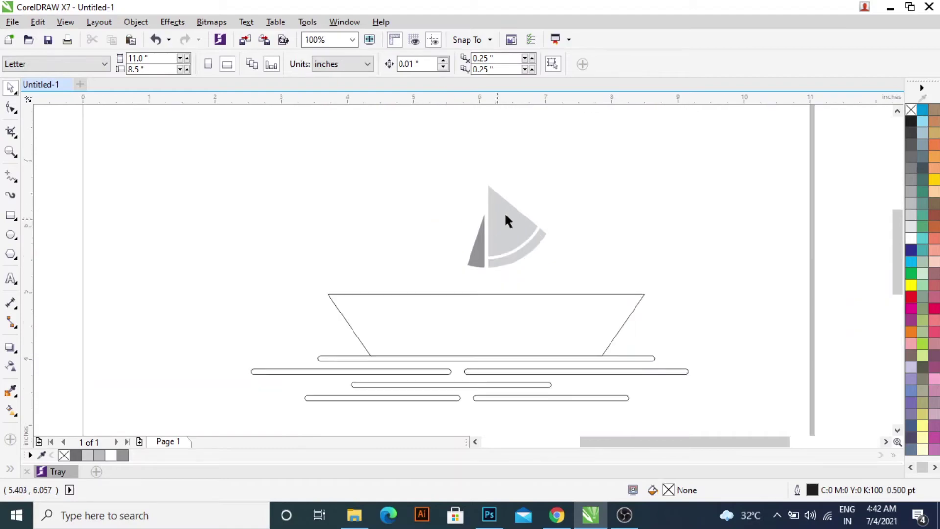
pyautogui.scroll(-1, 596, 203)
pyautogui.moveTo(620, 153); pyautogui.dragTo(465, 245)
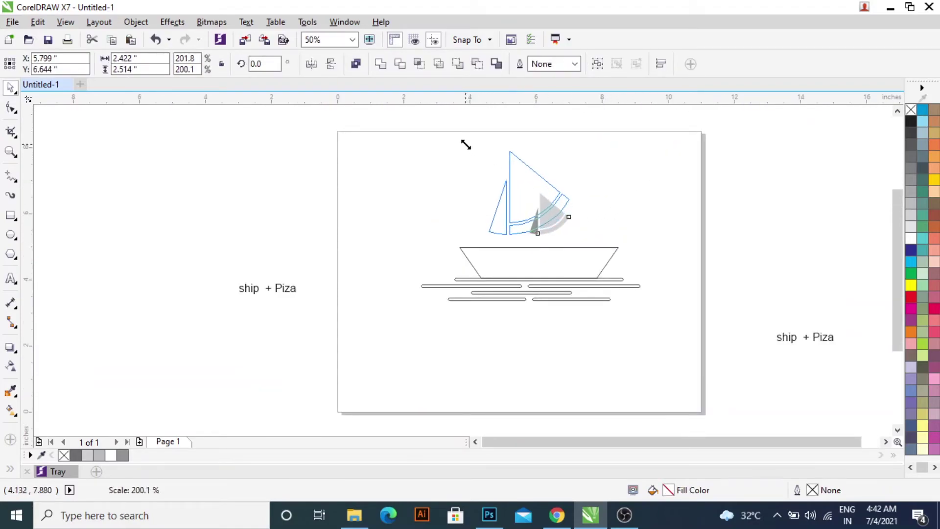
pyautogui.moveTo(521, 186); pyautogui.dragTo(482, 144)
pyautogui.moveTo(537, 189); pyautogui.dragTo(558, 189)
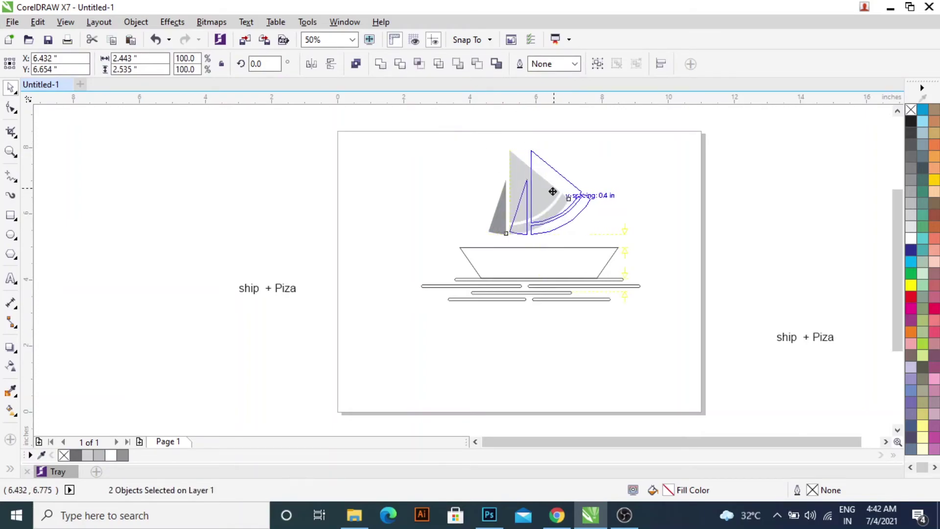
pyautogui.press('x')
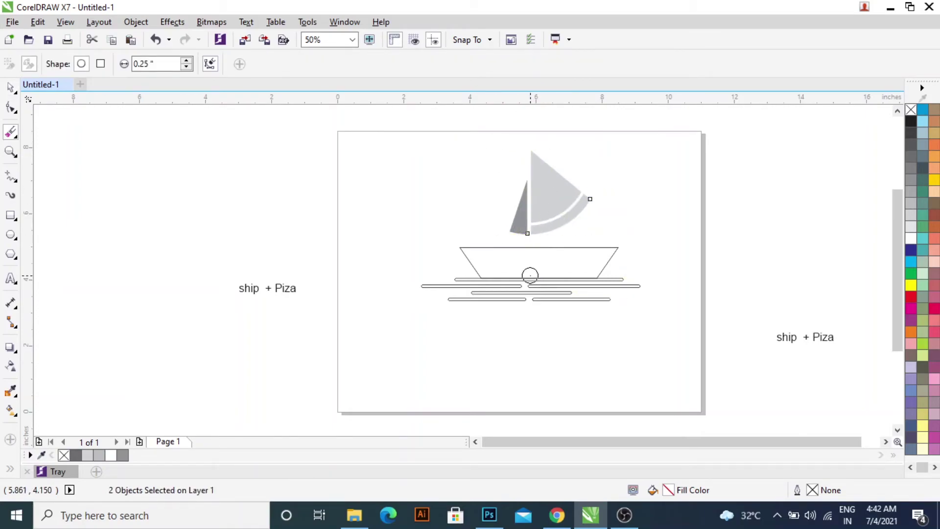
pyautogui.scroll(1, 526, 275)
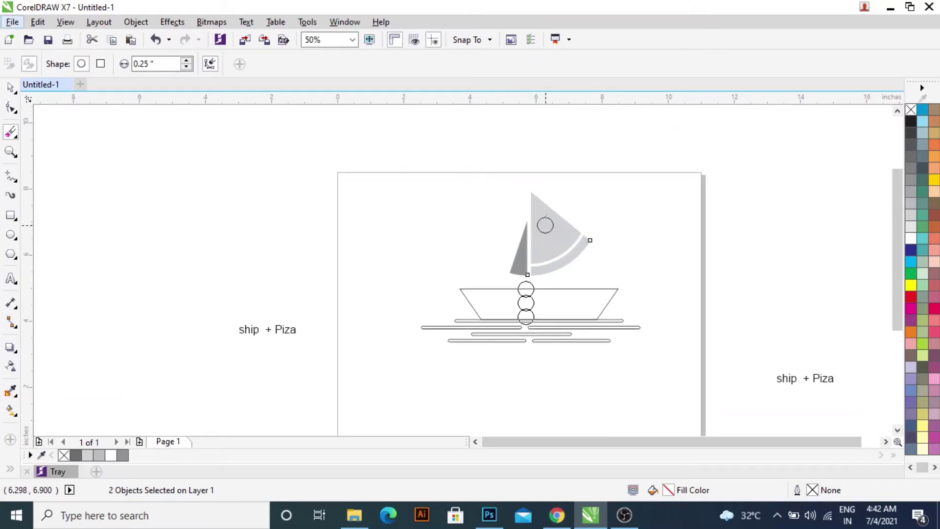
pyautogui.hotkey('alt', 'f')
pyautogui.click(262, 152)
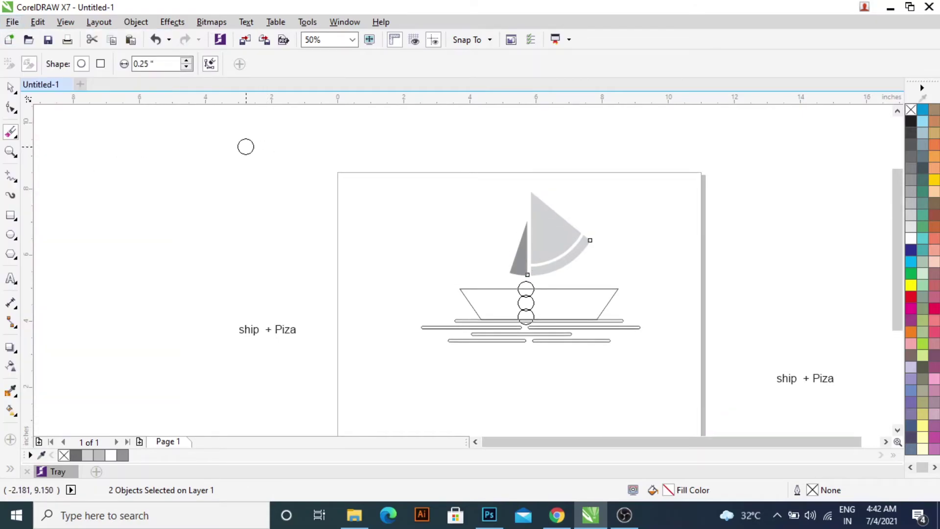
pyautogui.click(9, 87)
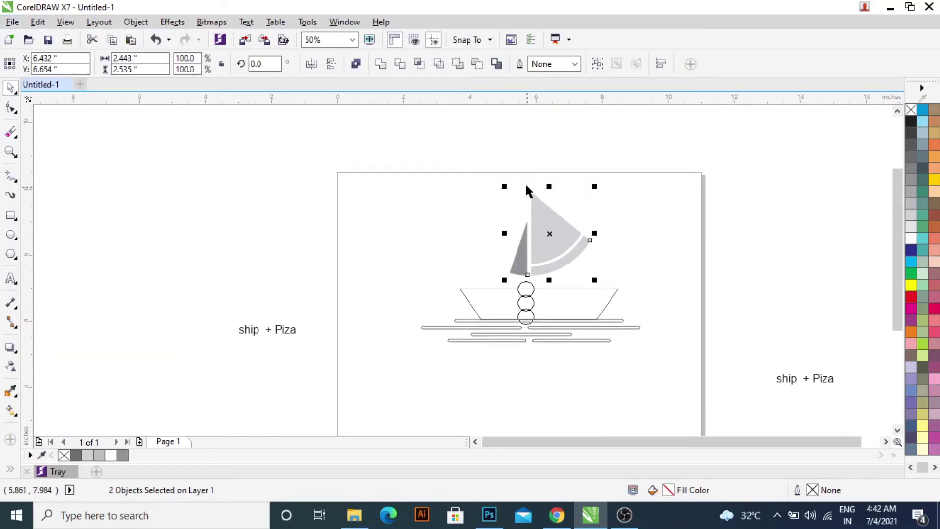
# Step: Enlarge the sails about 108% more and lower them just above the hull
pyautogui.click(641, 230)
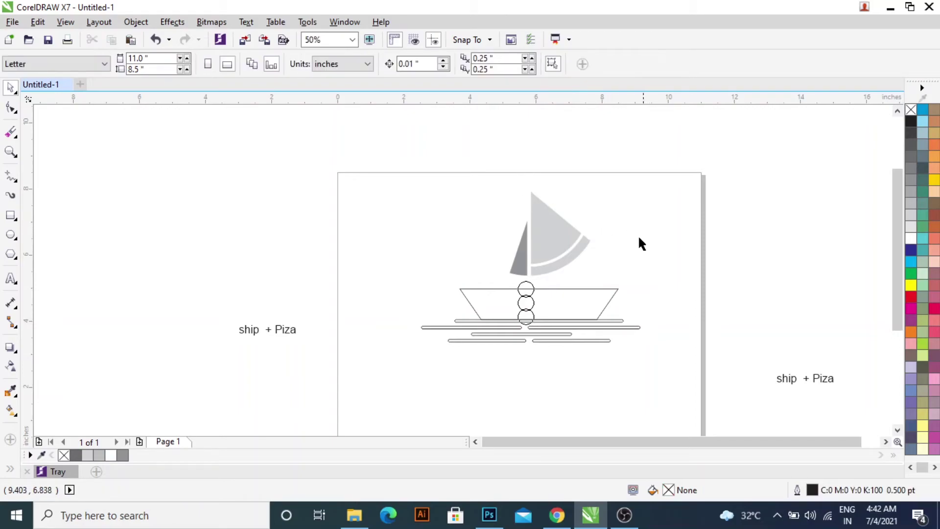
pyautogui.scroll(2, 541, 266)
pyautogui.scroll(-2, 540, 269)
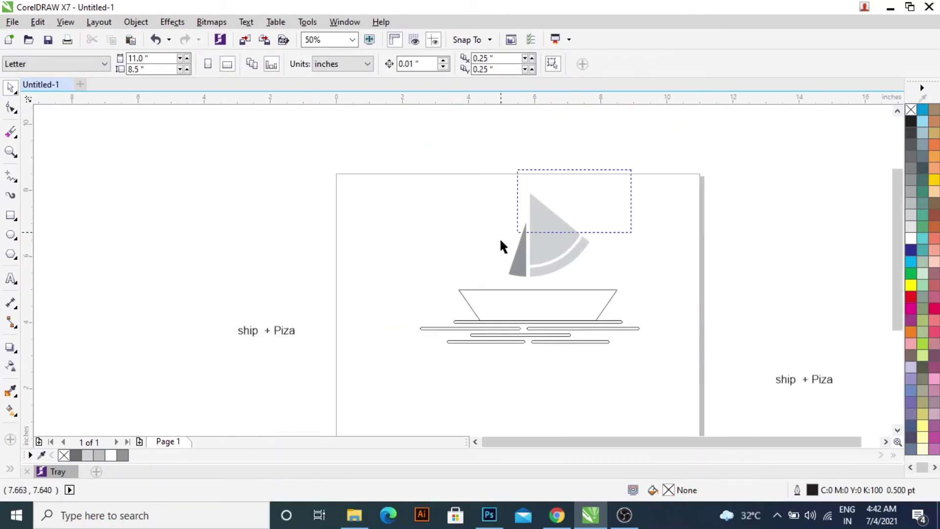
pyautogui.moveTo(500, 245); pyautogui.dragTo(439, 281)
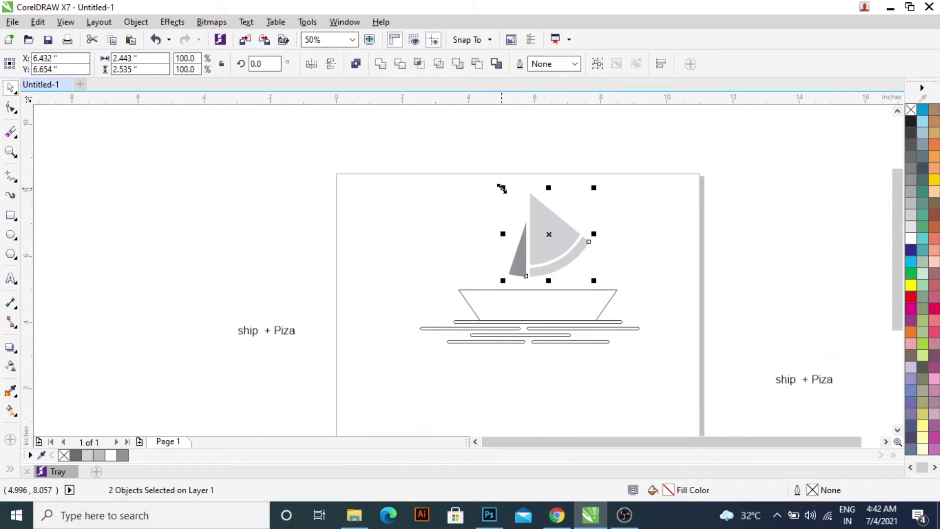
pyautogui.moveTo(502, 188); pyautogui.dragTo(496, 181)
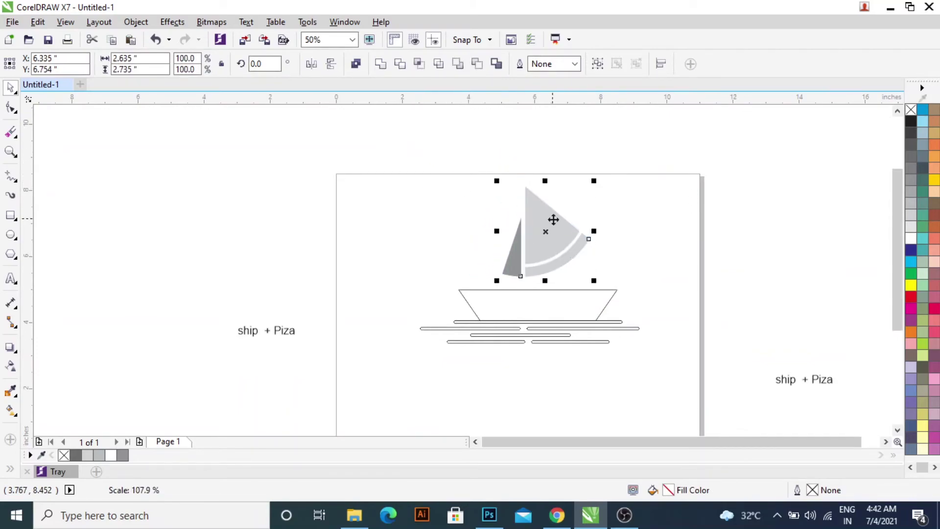
pyautogui.scroll(2, 553, 220)
pyautogui.moveTo(530, 227); pyautogui.dragTo(533, 245)
pyautogui.scroll(-2, 534, 245)
pyautogui.click(615, 209)
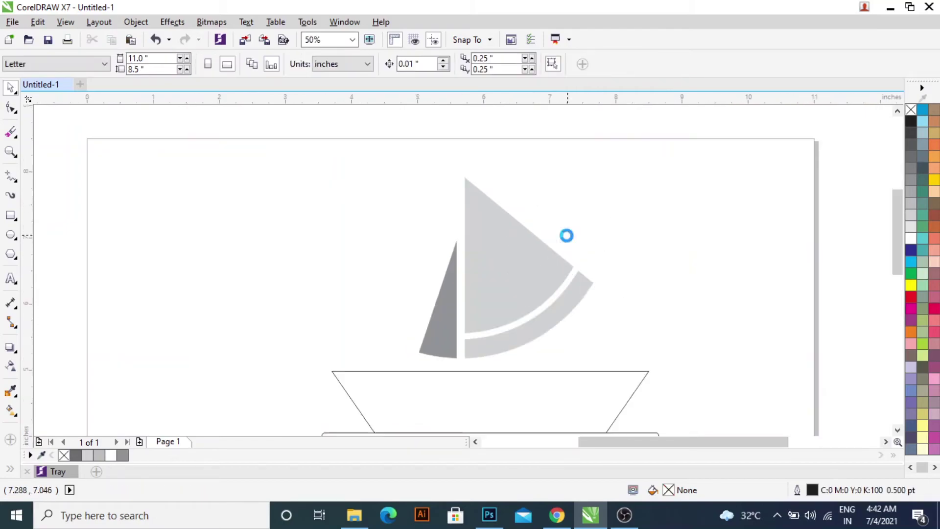
# Step: Draw a small topping circle on the large sail and enlarge it to about double
pyautogui.click(10, 235)
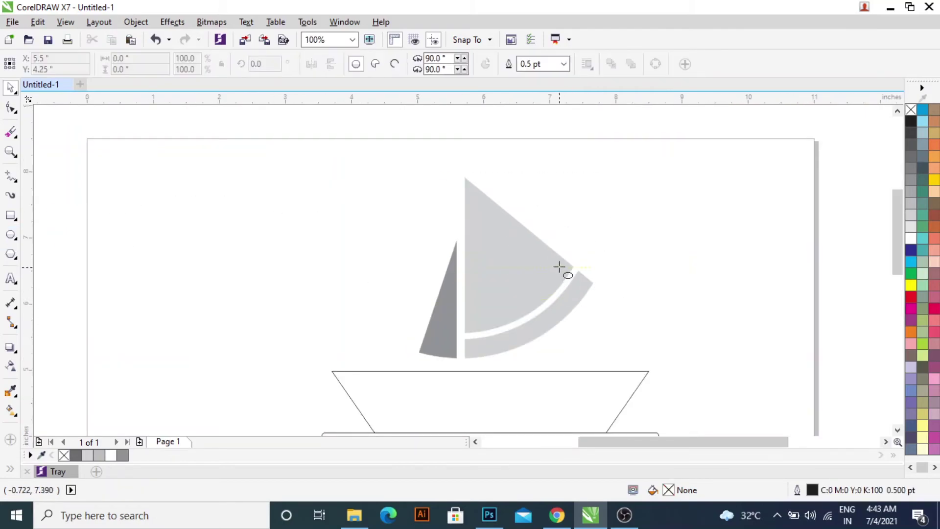
pyautogui.scroll(1, 494, 232)
pyautogui.moveTo(466, 208)
pyautogui.mouseDown()
pyautogui.moveTo(494, 235)
pyautogui.moveTo(471, 327)
pyautogui.mouseUp()
pyautogui.press('space')
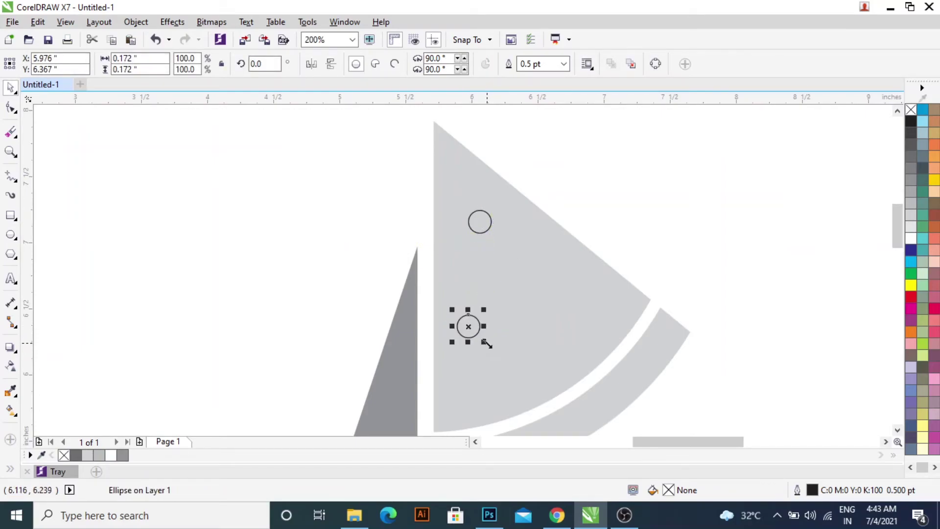
pyautogui.moveTo(486, 343)
pyautogui.mouseDown()
pyautogui.moveTo(509, 366)
pyautogui.moveTo(576, 310)
pyautogui.mouseUp()
# Step: Shrink the right topping circle and move the top one lower, halving its size
pyautogui.click(599, 266)
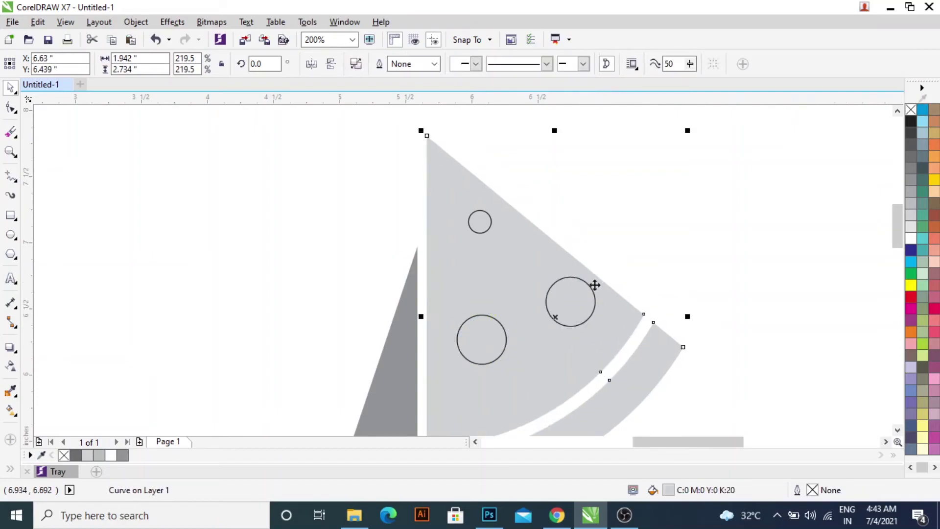
pyautogui.click(570, 291)
pyautogui.moveTo(597, 273)
pyautogui.mouseDown()
pyautogui.moveTo(587, 283)
pyautogui.moveTo(486, 271)
pyautogui.moveTo(481, 283)
pyautogui.mouseUp()
pyautogui.moveTo(474, 225); pyautogui.dragTo(534, 261)
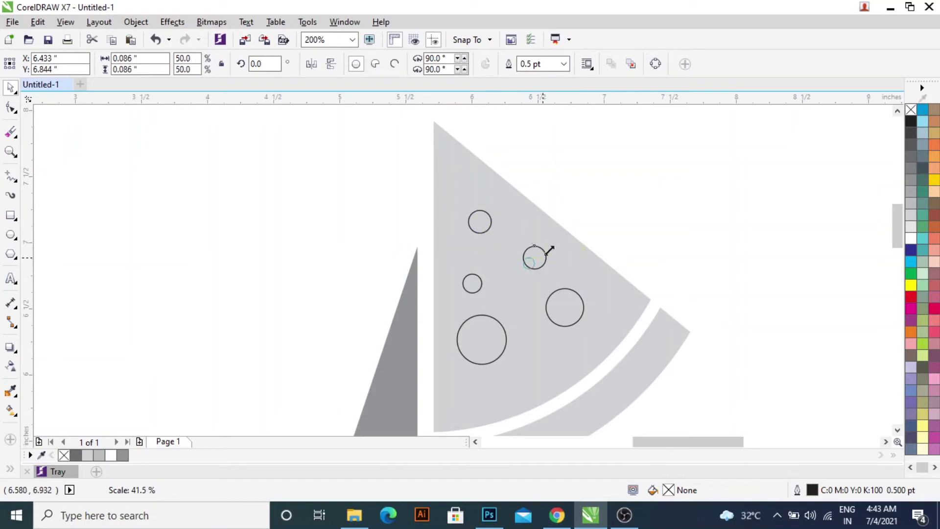
pyautogui.moveTo(553, 240); pyautogui.dragTo(533, 258)
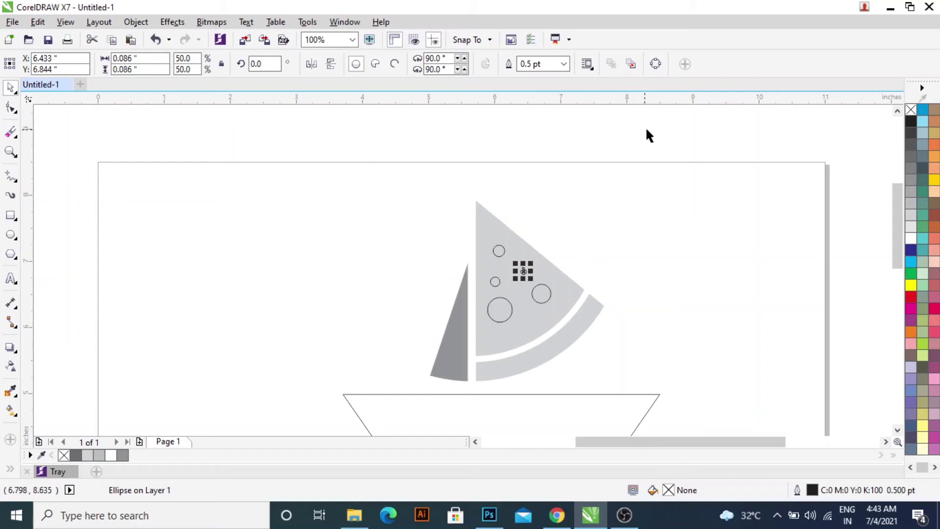
# Step: Fill all five topping circles with white
pyautogui.moveTo(646, 130); pyautogui.dragTo(468, 338)
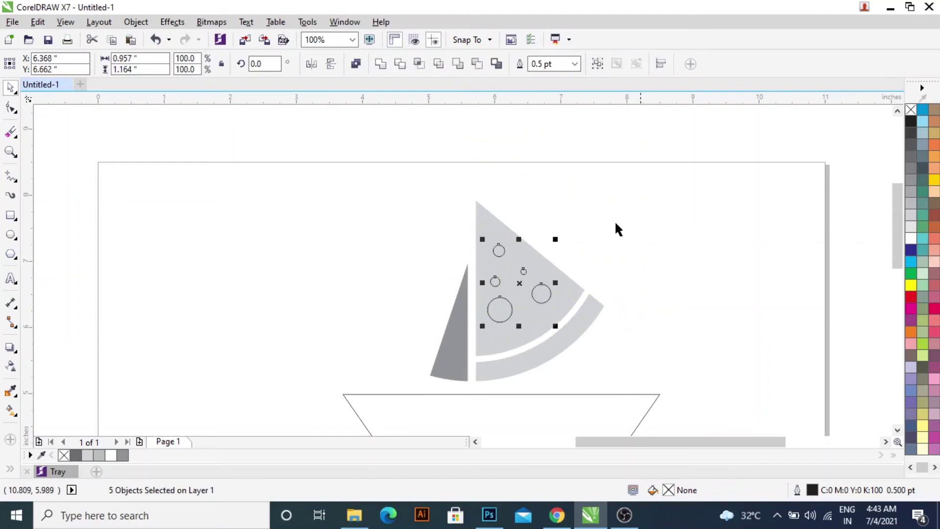
pyautogui.click(910, 239)
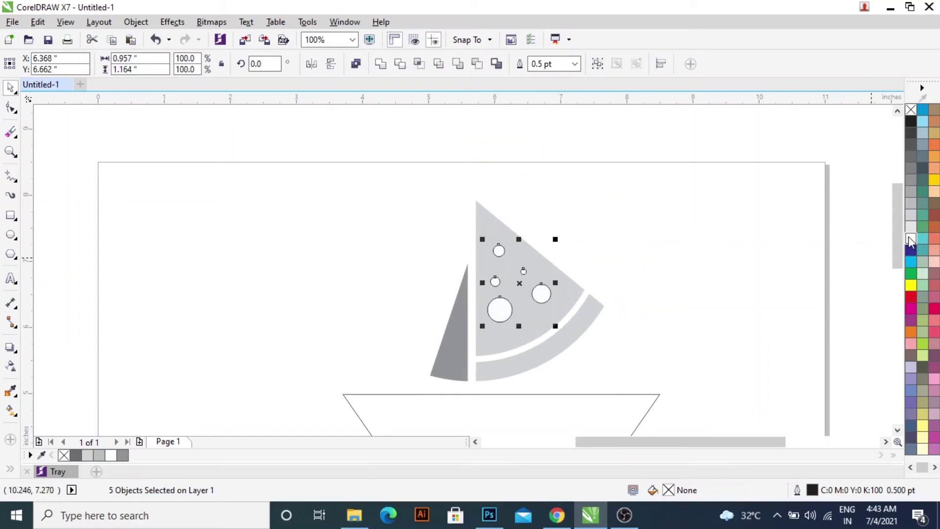
pyautogui.click(664, 200)
pyautogui.scroll(-1, 573, 250)
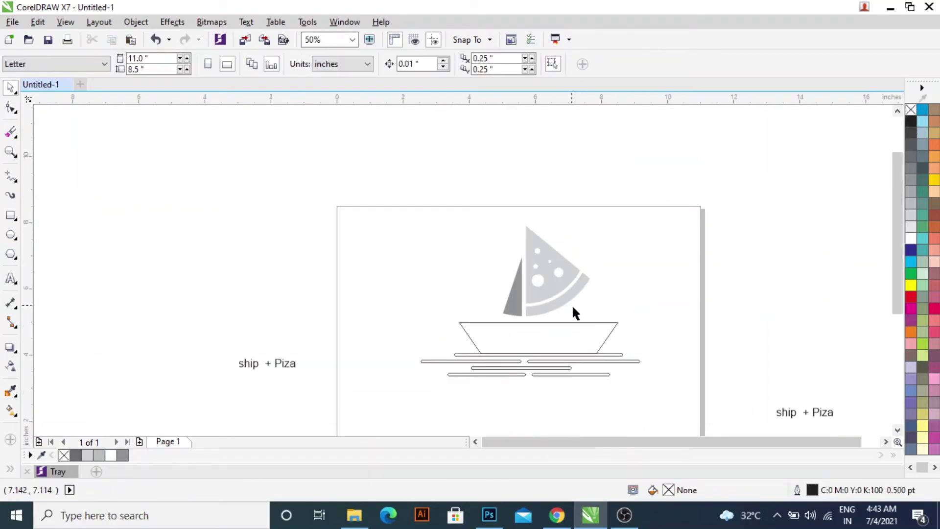
# Step: Fill the boat hull and water lines light grey with no outlines
pyautogui.click(585, 343)
pyautogui.moveTo(742, 316); pyautogui.dragTo(406, 389)
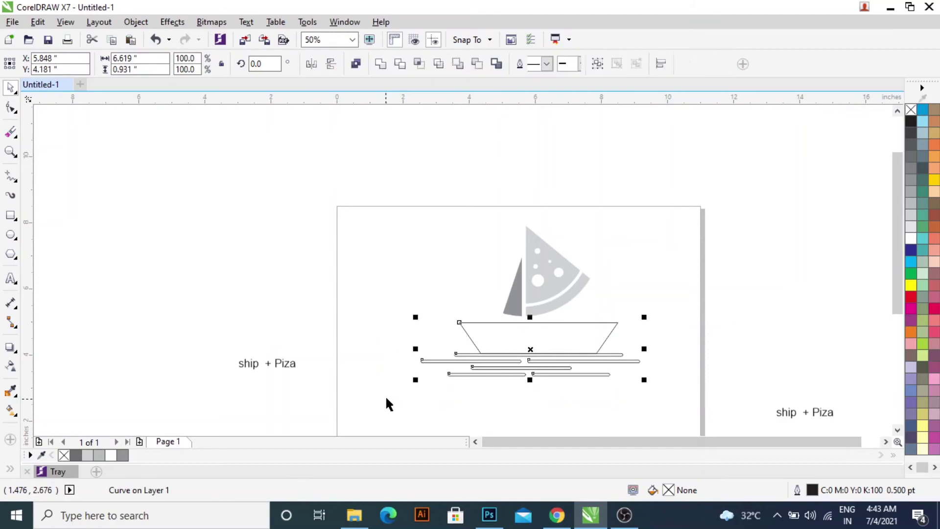
pyautogui.click(907, 199)
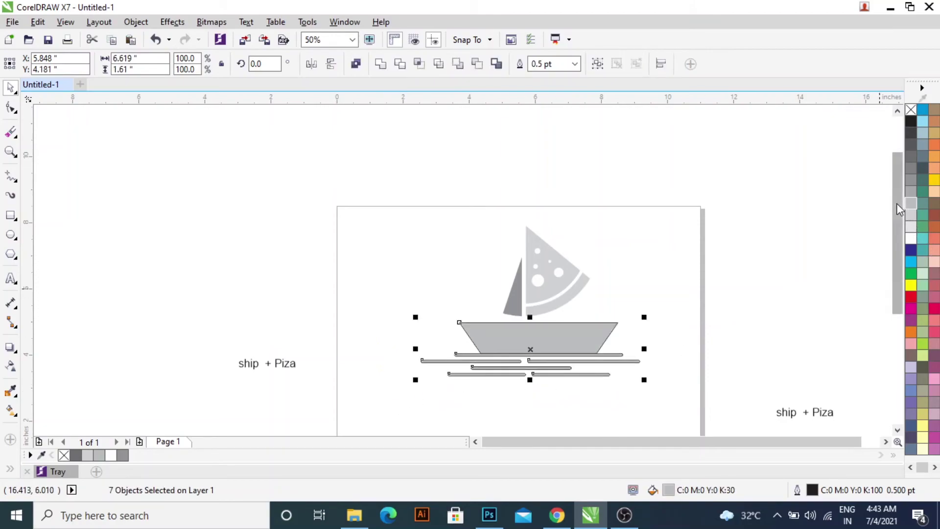
pyautogui.rightClick(910, 109)
pyautogui.click(759, 170)
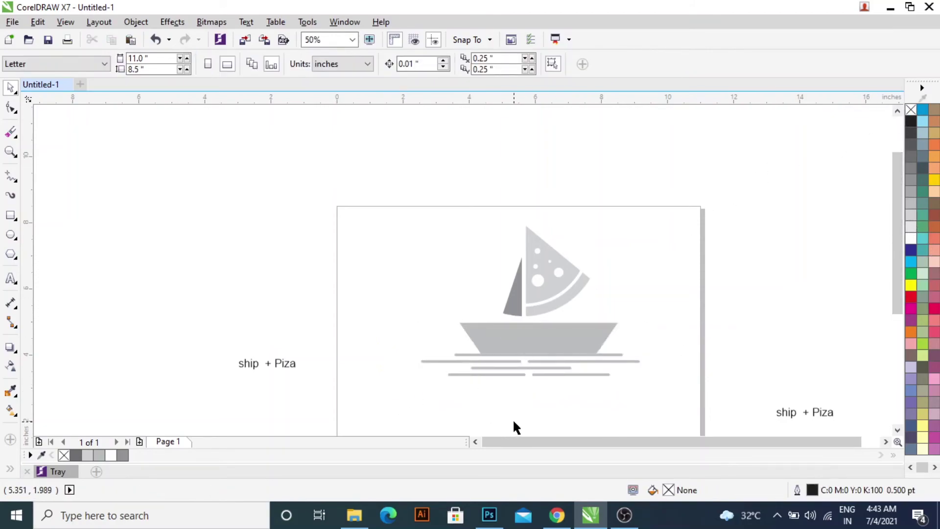
# Step: Give the boat hull a darker grey fill than the water lines
pyautogui.click(565, 339)
pyautogui.scroll(1, 565, 341)
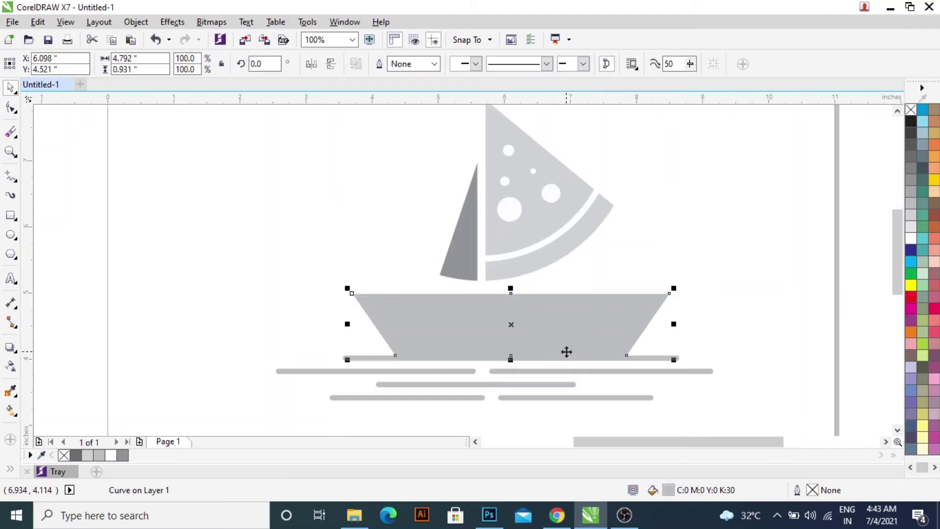
pyautogui.click(908, 182)
pyautogui.scroll(-1, 633, 295)
pyautogui.moveTo(795, 167); pyautogui.dragTo(378, 395)
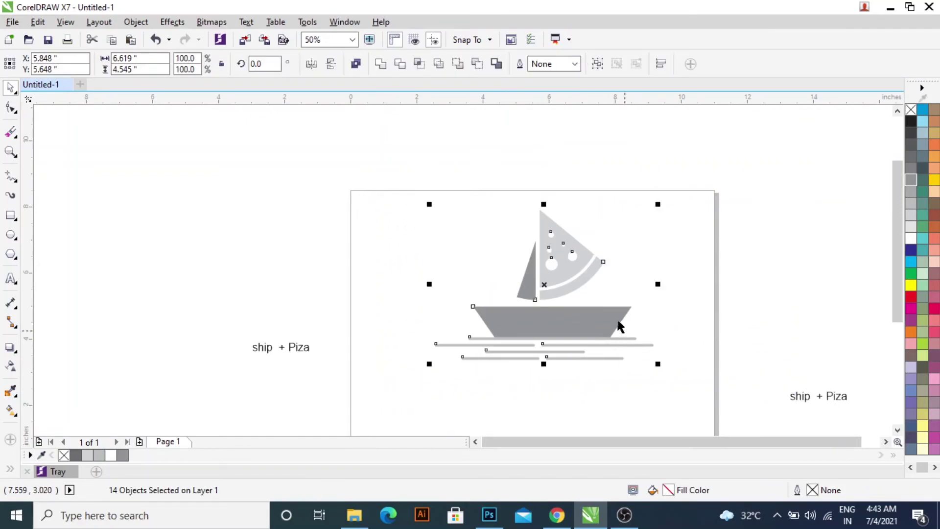
# Step: Group the boat drawing into one 14-object group and recentre it on the page
pyautogui.hotkey('ctrl', 'g')
pyautogui.moveTo(569, 265); pyautogui.dragTo(547, 292)
pyautogui.hscroll(1, 547, 292)
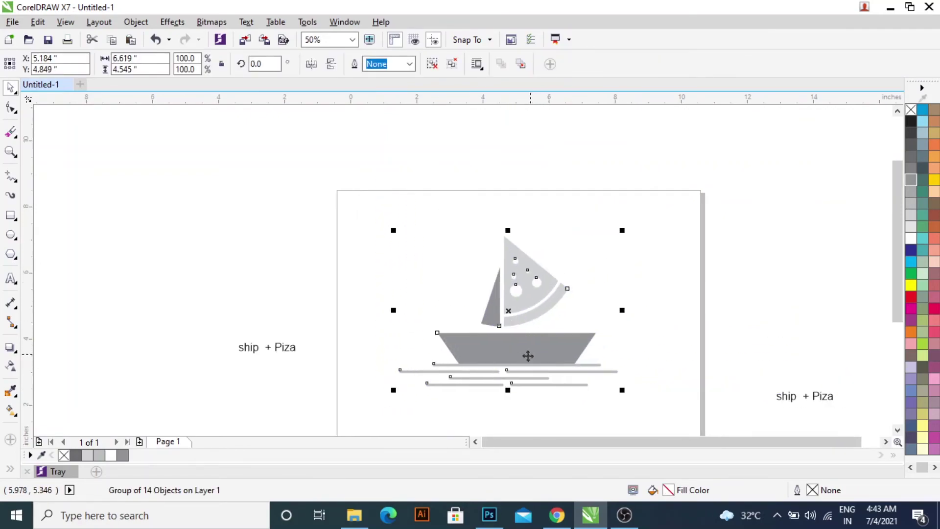
pyautogui.hscroll(1, 527, 354)
pyautogui.hscroll(1, 509, 369)
pyautogui.hscroll(2, 504, 374)
pyautogui.scroll(-2, 503, 374)
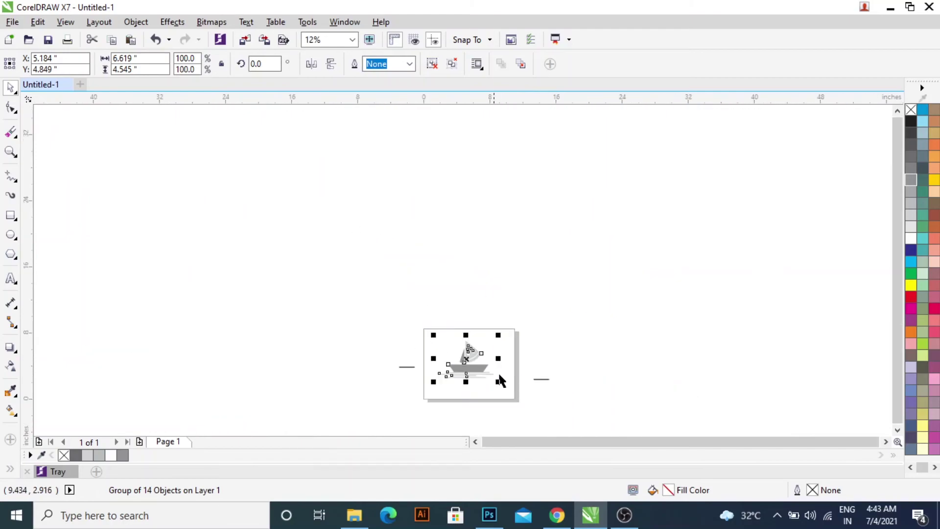
pyautogui.scroll(1, 490, 378)
pyautogui.scroll(1, 482, 376)
# Step: Place an ungrouped duplicate of the boat to the right of the page
pyautogui.moveTo(799, 377)
pyautogui.mouseDown()
pyautogui.moveTo(677, 397)
pyautogui.moveTo(184, 378)
pyautogui.mouseUp()
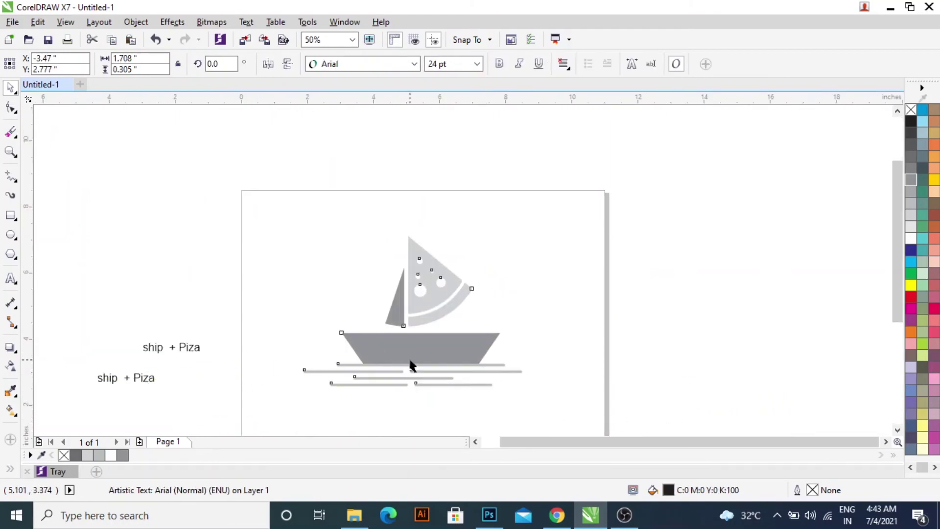
pyautogui.moveTo(413, 344); pyautogui.dragTo(721, 363)
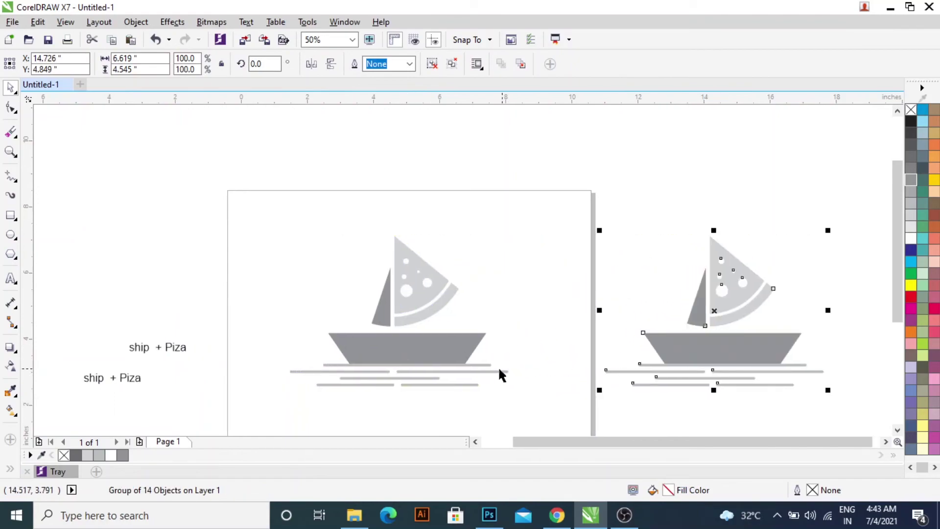
pyautogui.hscroll(3, 498, 372)
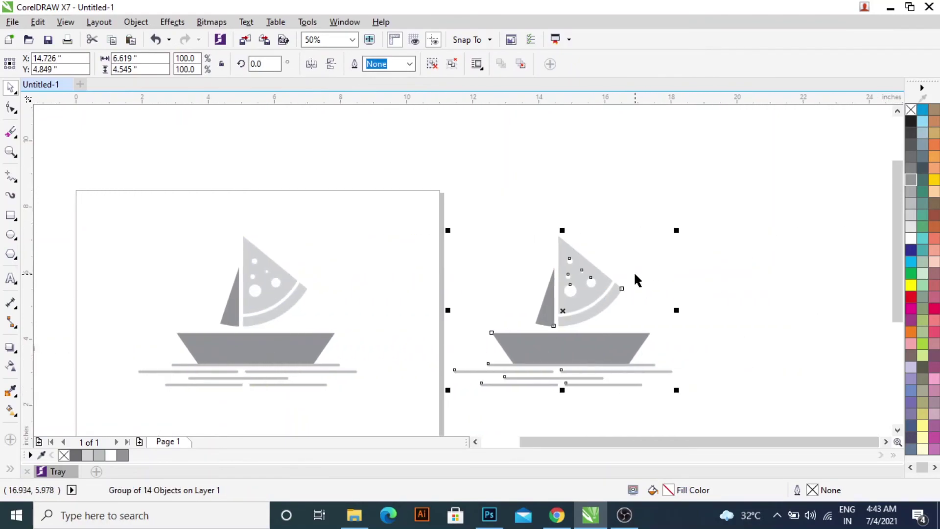
pyautogui.hotkey('ctrl', 'u')
pyautogui.click(710, 237)
# Step: Colour the copy's pizza-slice sail orange and its boat hull teal
pyautogui.click(590, 277)
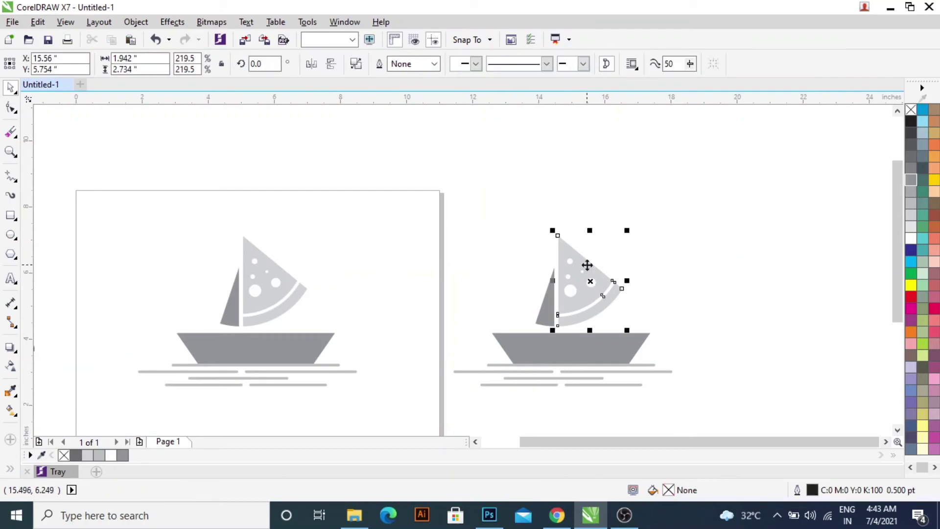
pyautogui.click(910, 331)
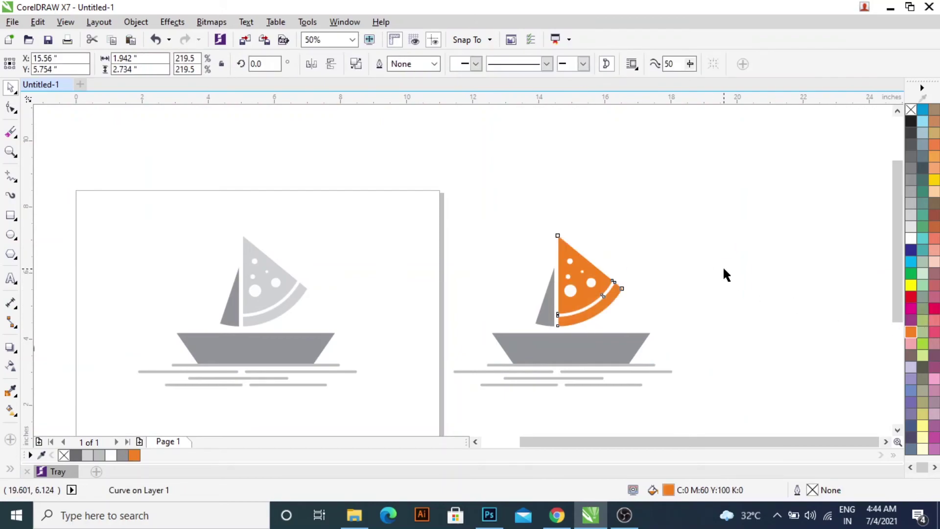
pyautogui.click(722, 266)
pyautogui.click(569, 346)
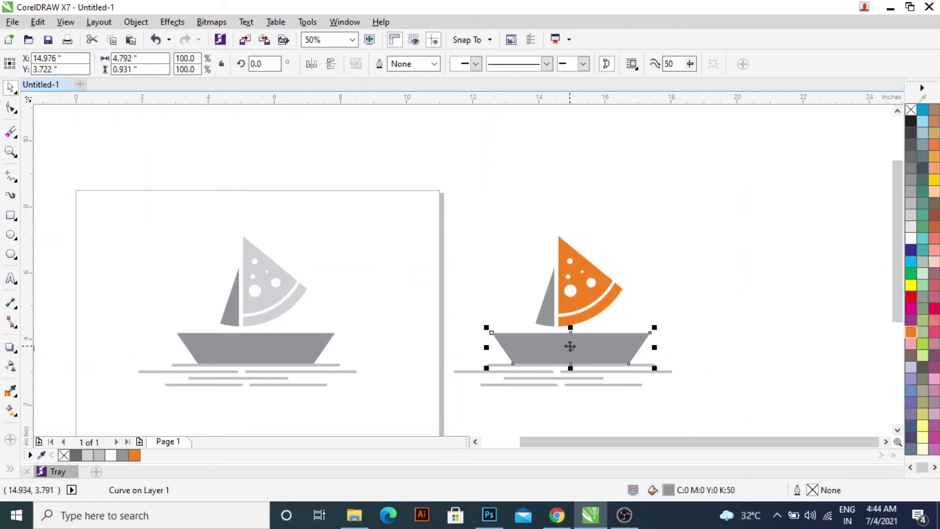
pyautogui.click(922, 250)
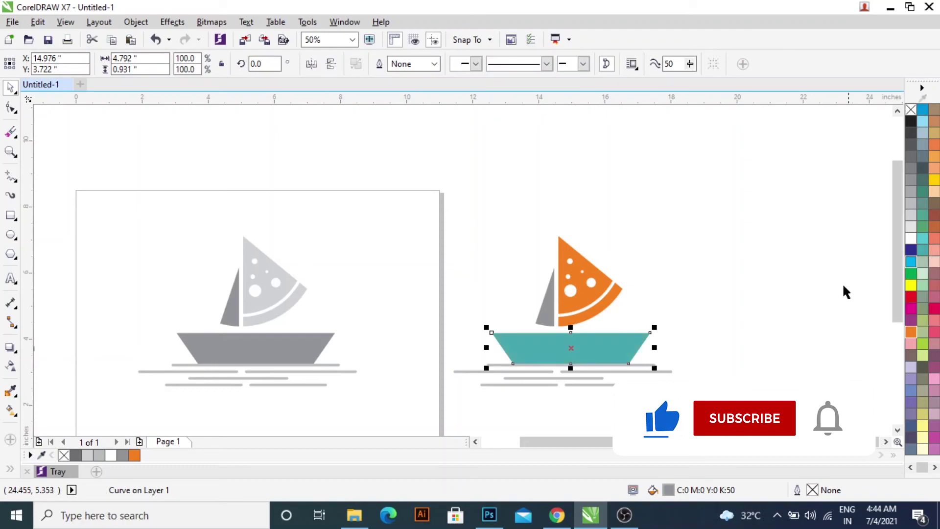
# Step: Make the six water lines and the small grey sail teal
pyautogui.scroll(2, 667, 353)
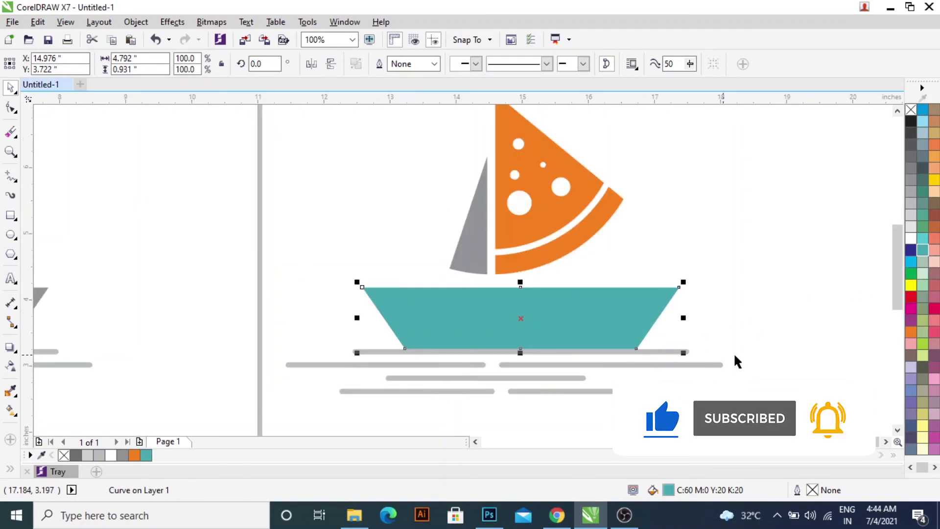
pyautogui.moveTo(797, 345); pyautogui.dragTo(264, 406)
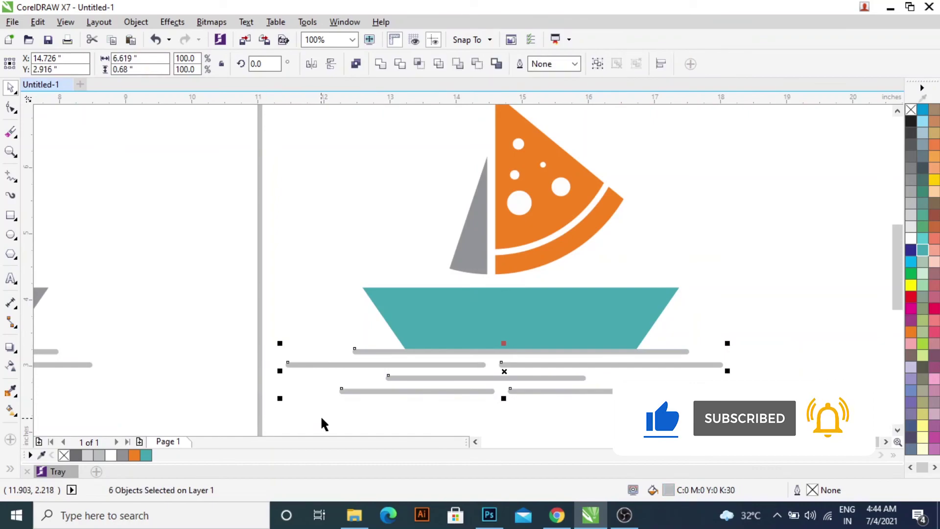
pyautogui.click(469, 226)
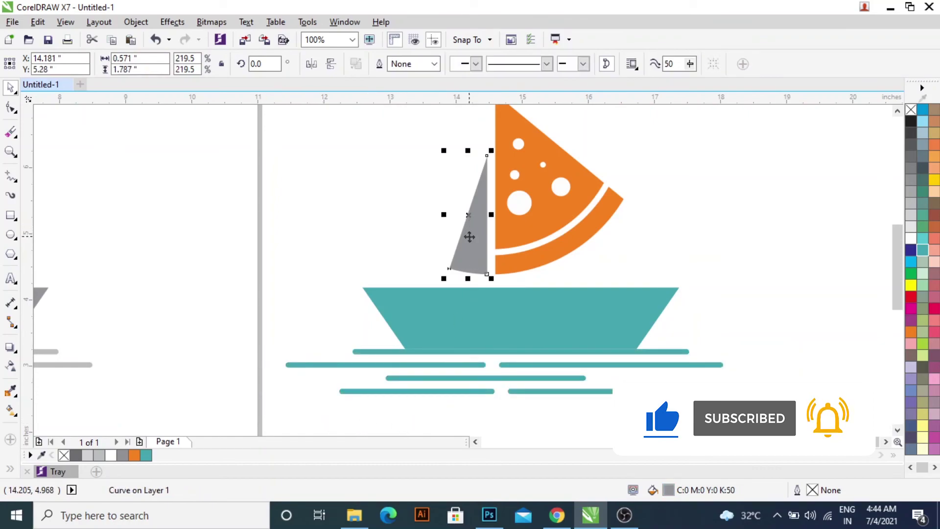
pyautogui.click(922, 250)
# Step: Select the whole recoloured boat
pyautogui.click(756, 270)
pyautogui.scroll(-4, 724, 284)
pyautogui.moveTo(793, 212); pyautogui.dragTo(561, 349)
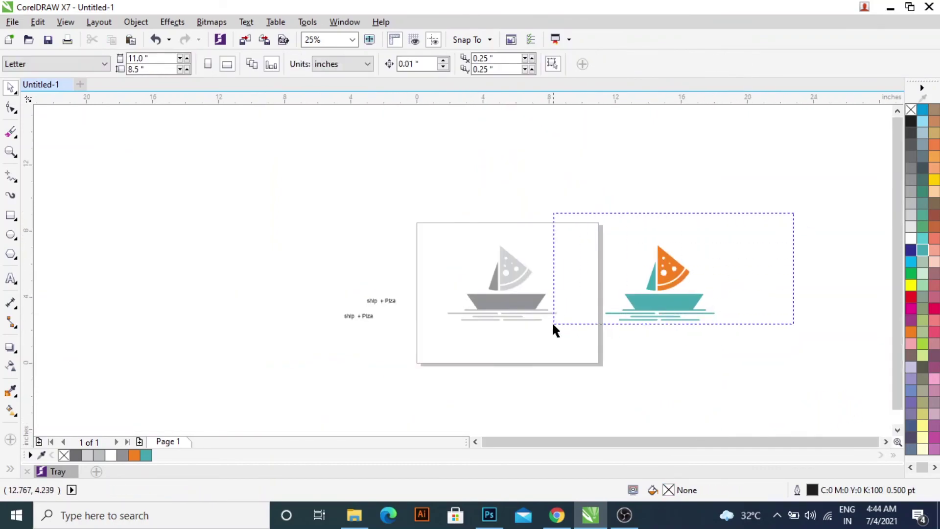
pyautogui.scroll(2, 734, 269)
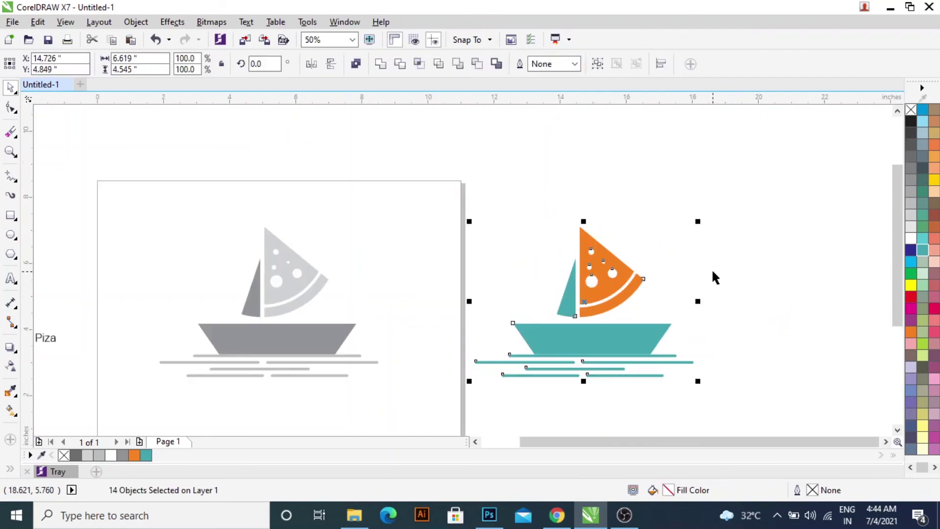